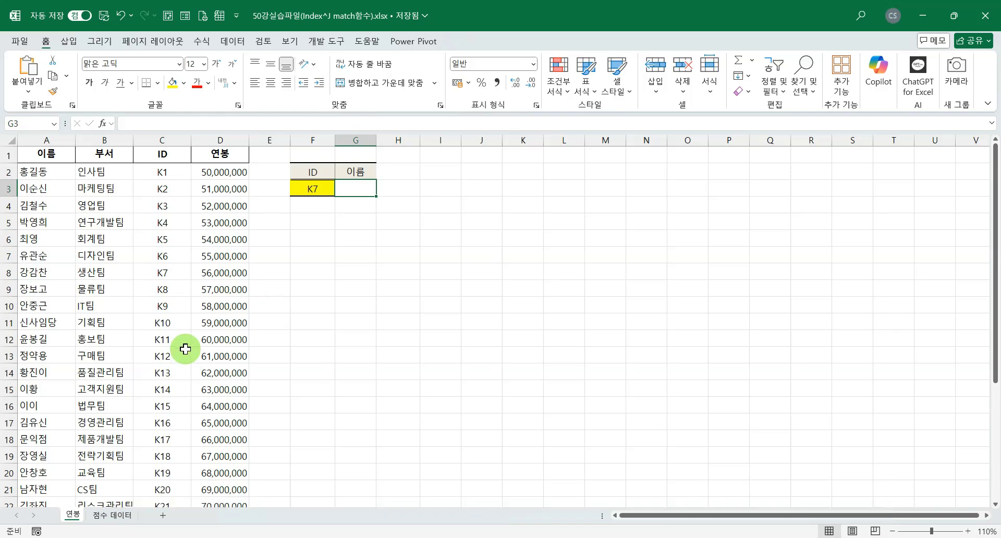
# On the 연봉 sheet, choose K3 as the lookup ID in cell F3
pyautogui.click(73, 516)
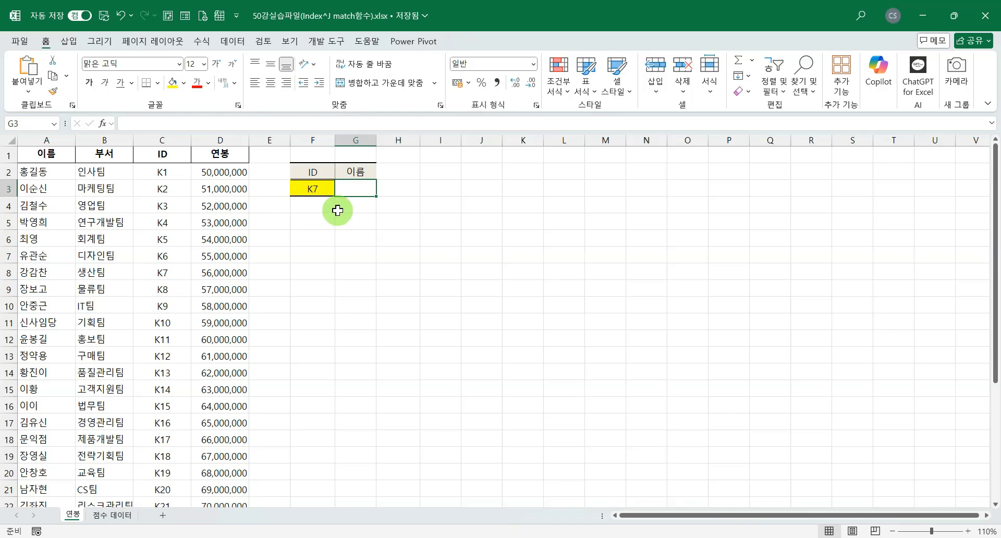
pyautogui.click(316, 191)
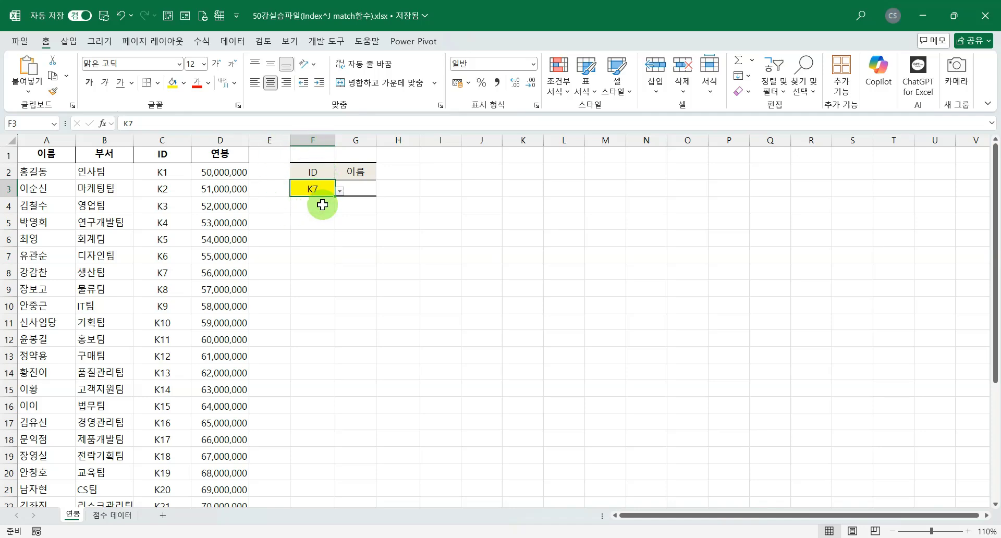
pyautogui.click(340, 193)
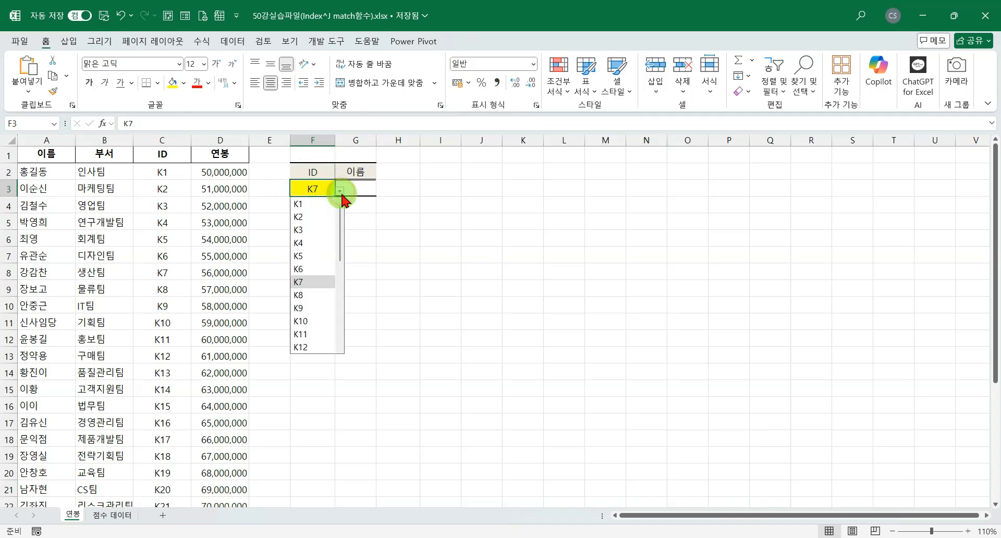
pyautogui.click(301, 228)
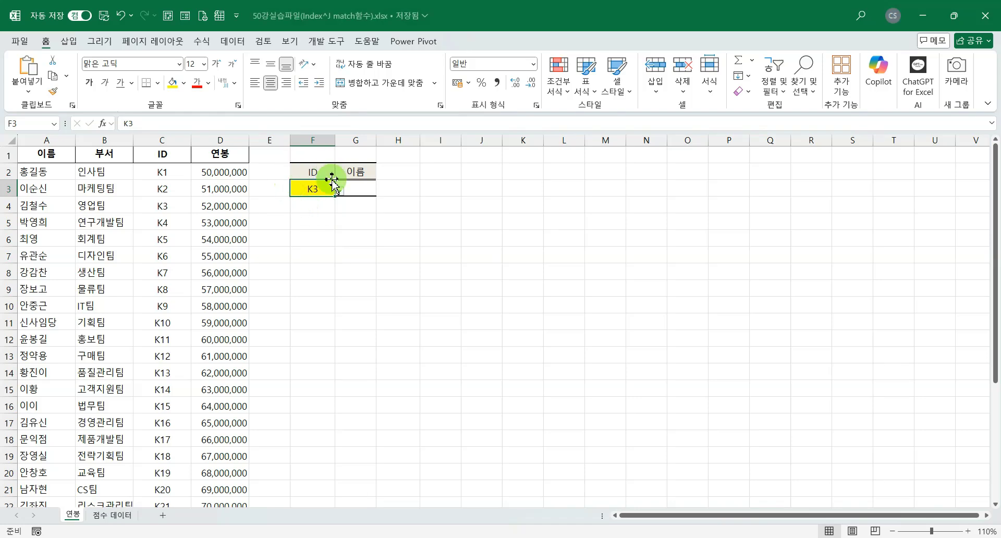
# Start a MATCH formula in cell G3 with F3 as the lookup value
pyautogui.click(366, 188)
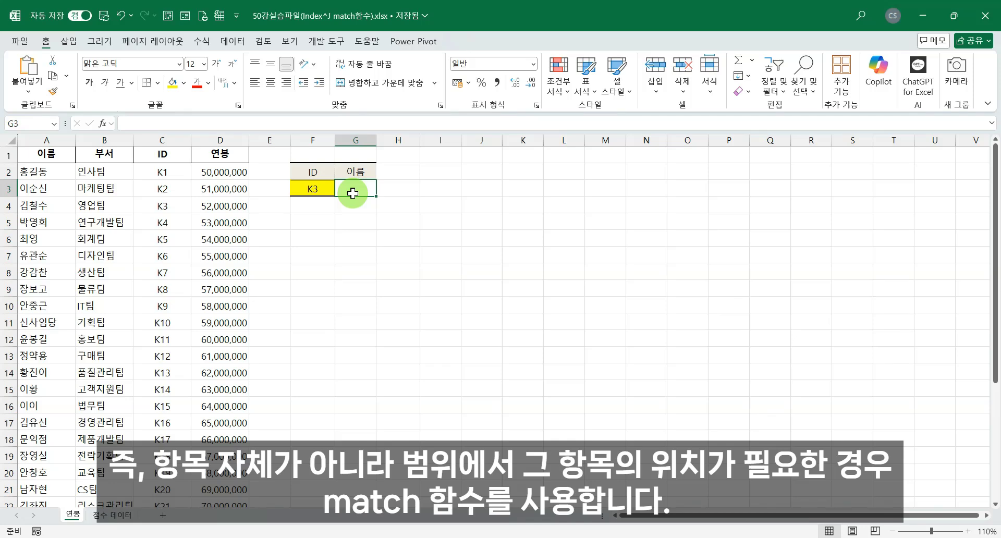
pyautogui.write('=')
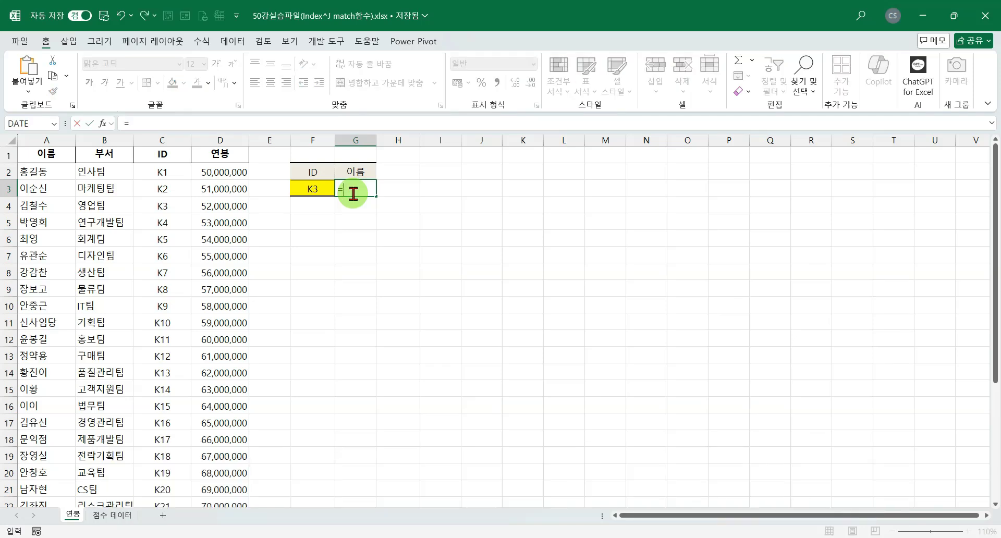
pyautogui.write('match')
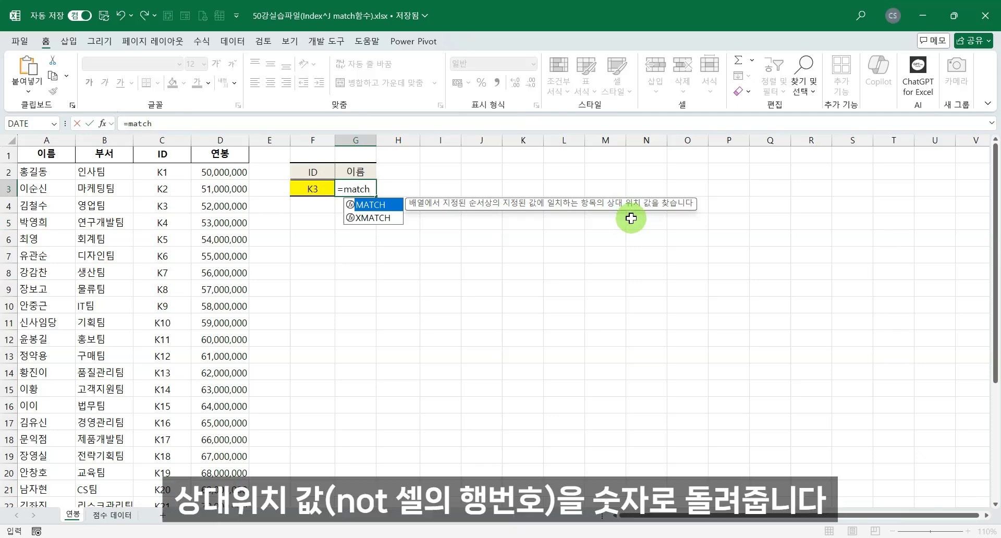
pyautogui.press('Tab')
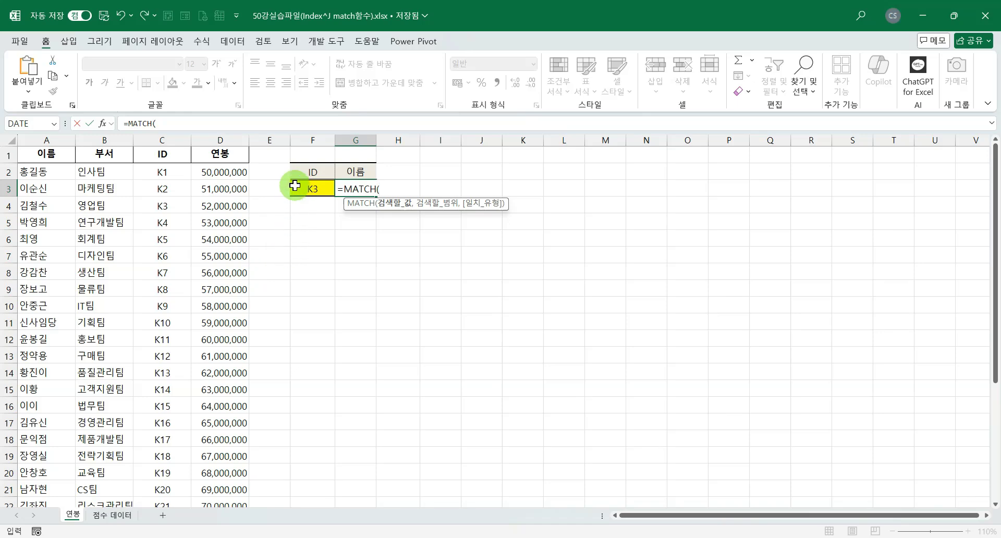
pyautogui.click(312, 188)
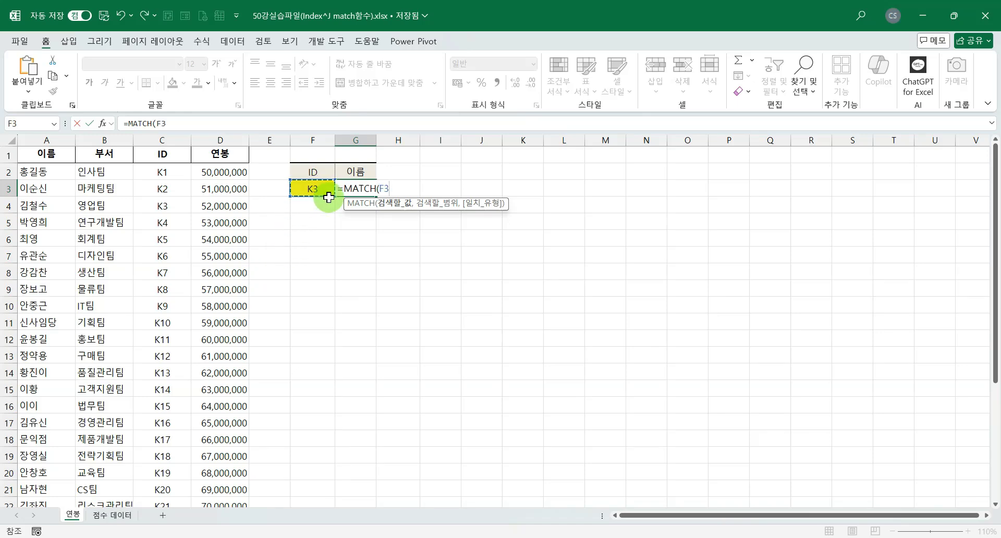
pyautogui.write(',')
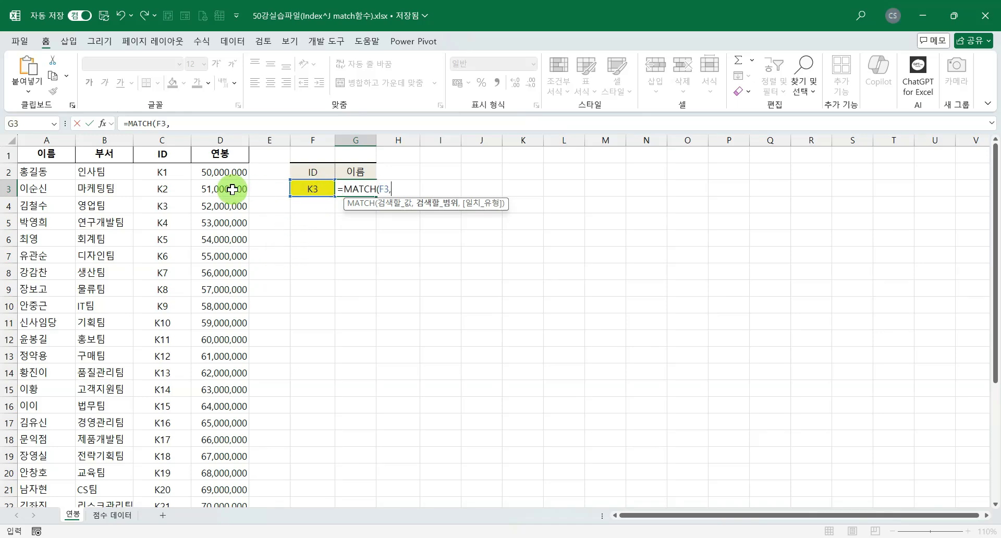
# Complete the MATCH formula with lookup range C2:C31 and match type 0 for an exact match
pyautogui.click(157, 174)
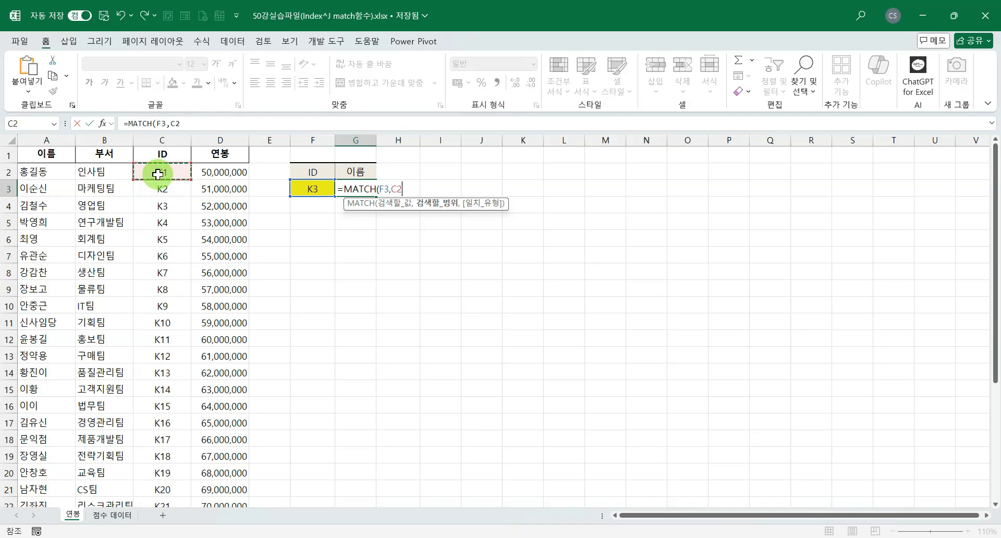
pyautogui.hotkey('ctrl', 'shift', 'Down')
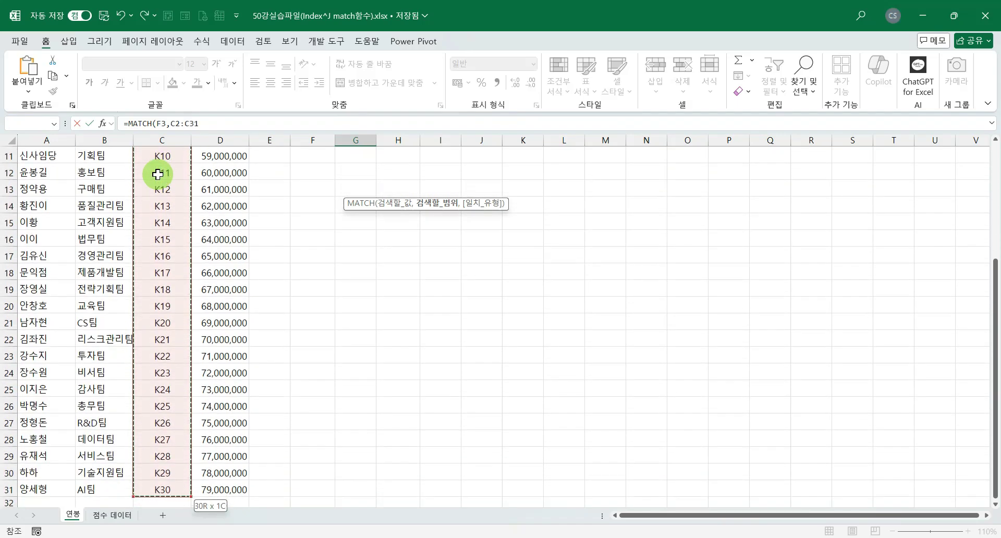
pyautogui.write(',')
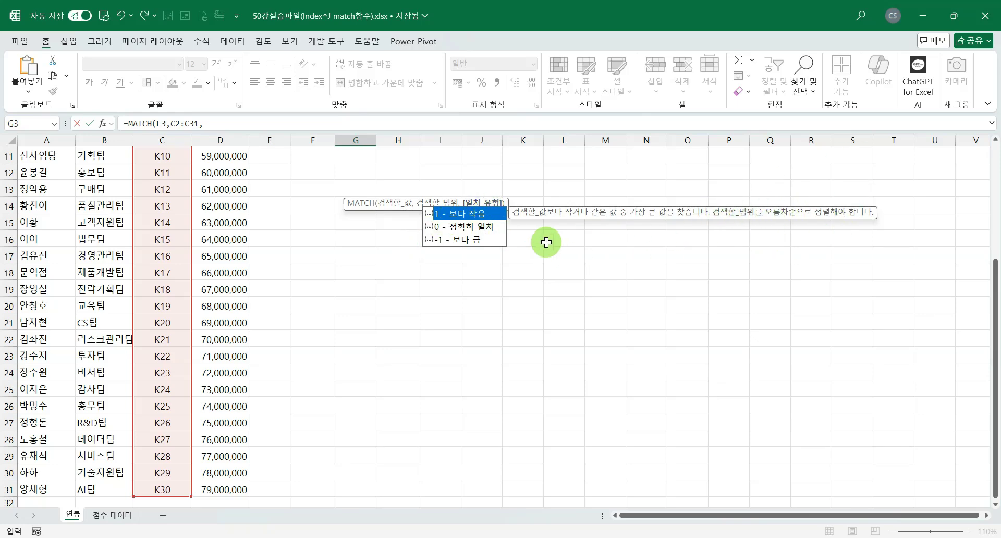
pyautogui.click(460, 227)
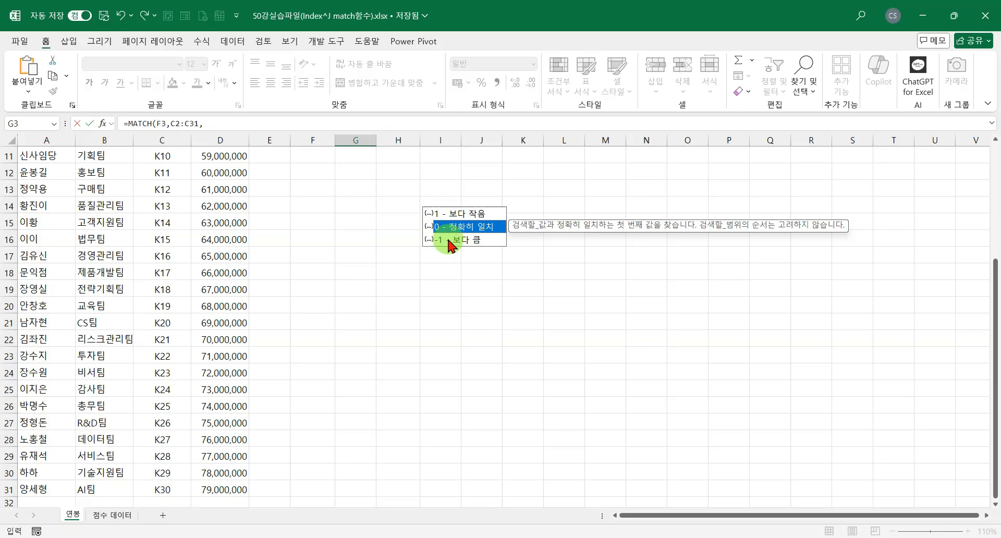
pyautogui.click(448, 242)
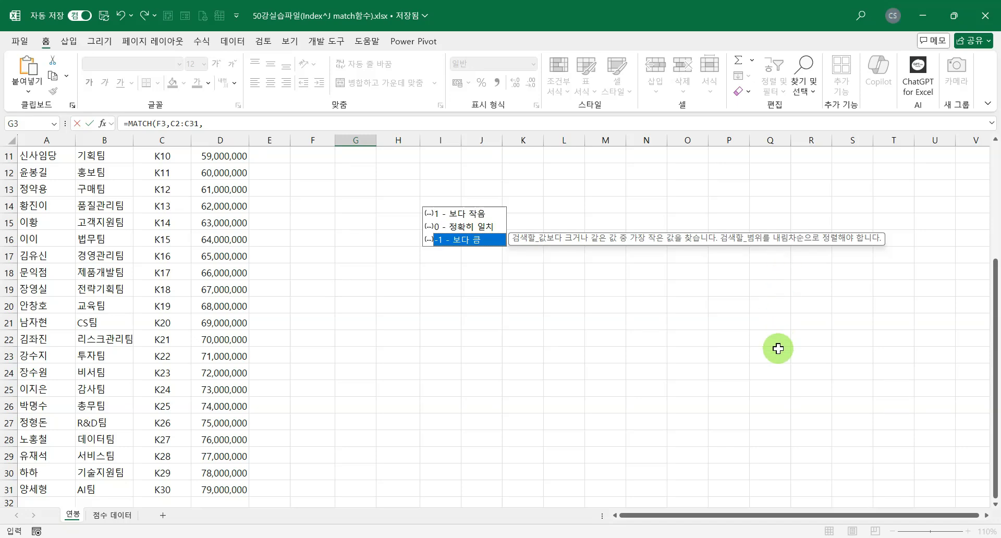
pyautogui.scroll(3, 312, 300)
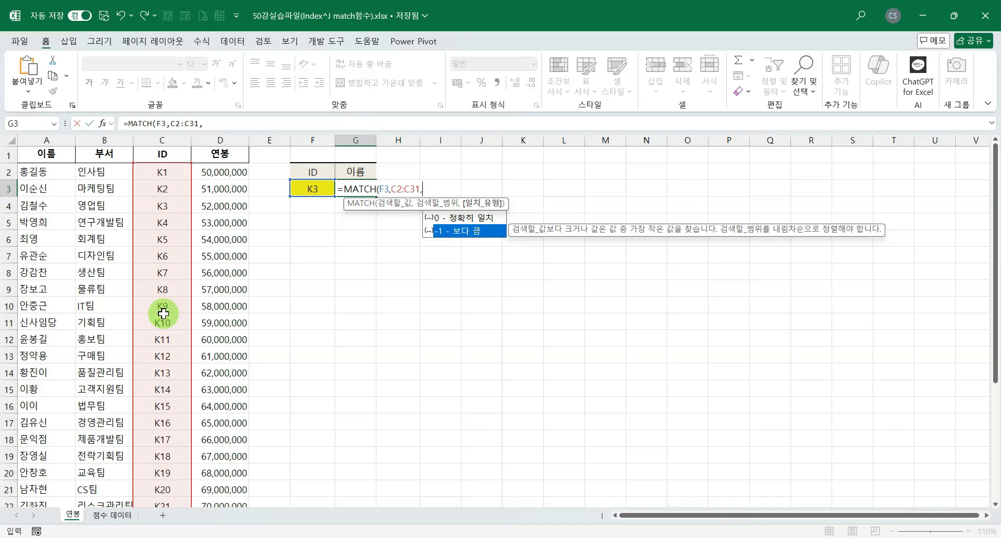
pyautogui.write('0')
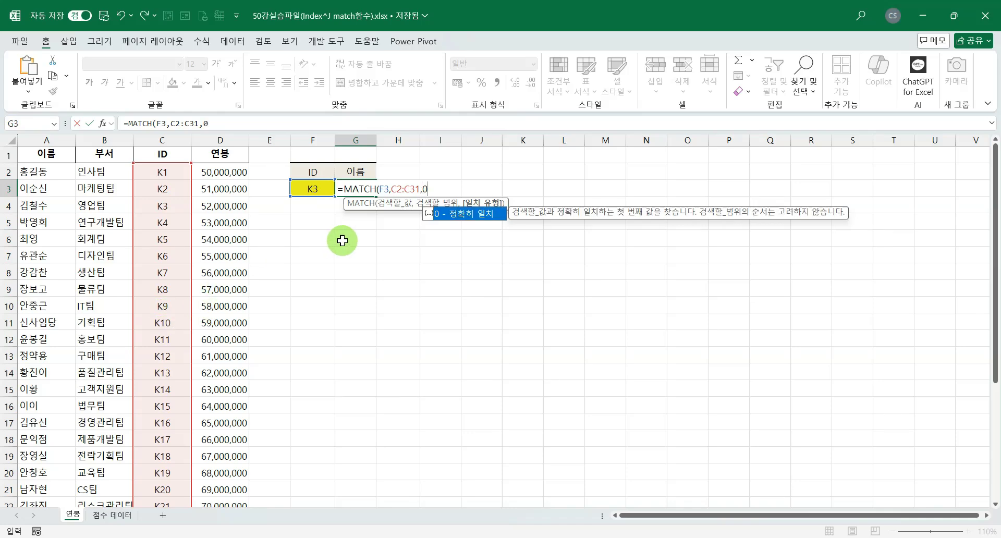
pyautogui.write(')')
pyautogui.press('Return')
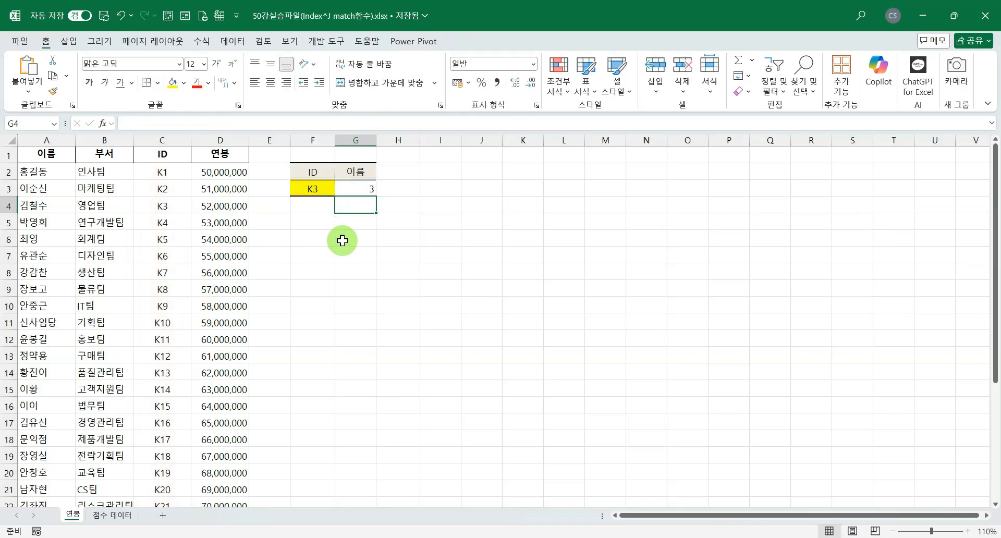
# Compare the MATCH result in G3 with the position of K3 in the ID column, counting from C2
pyautogui.click(351, 191)
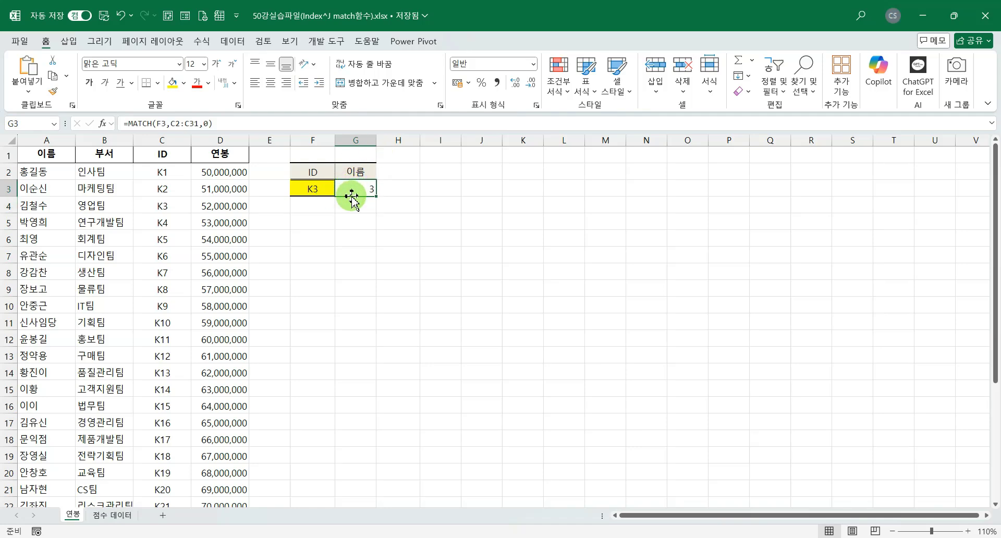
pyautogui.click(163, 209)
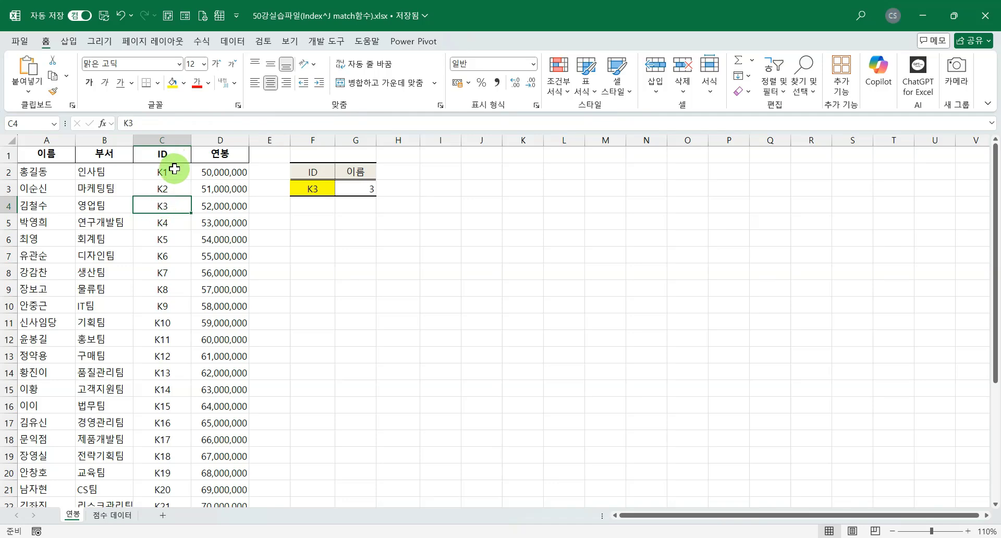
pyautogui.click(162, 173)
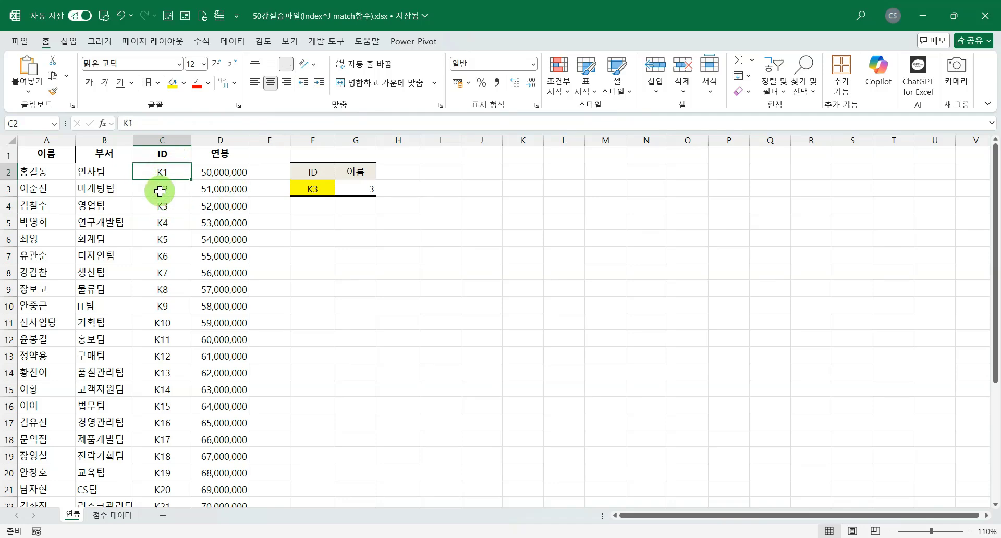
pyautogui.click(153, 189)
pyautogui.click(156, 205)
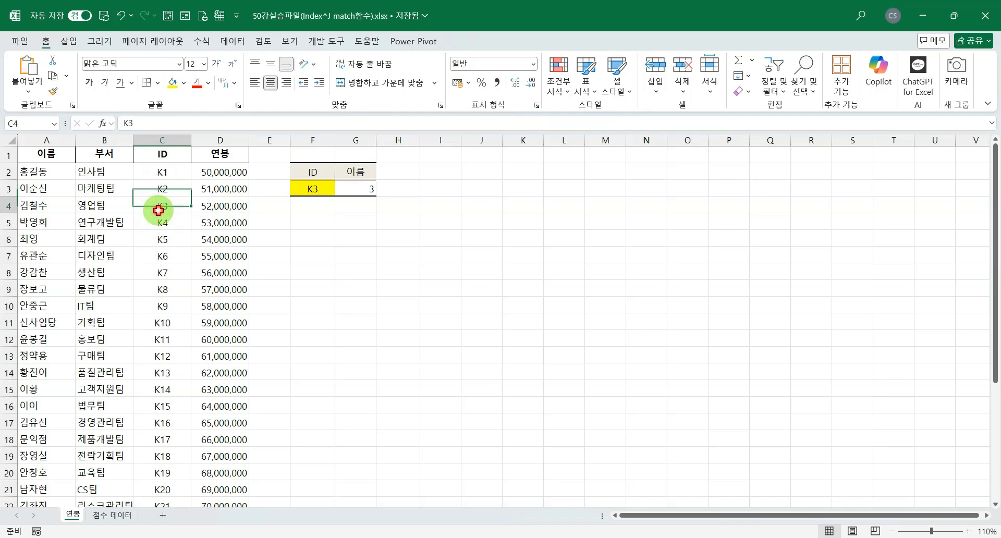
pyautogui.click(356, 188)
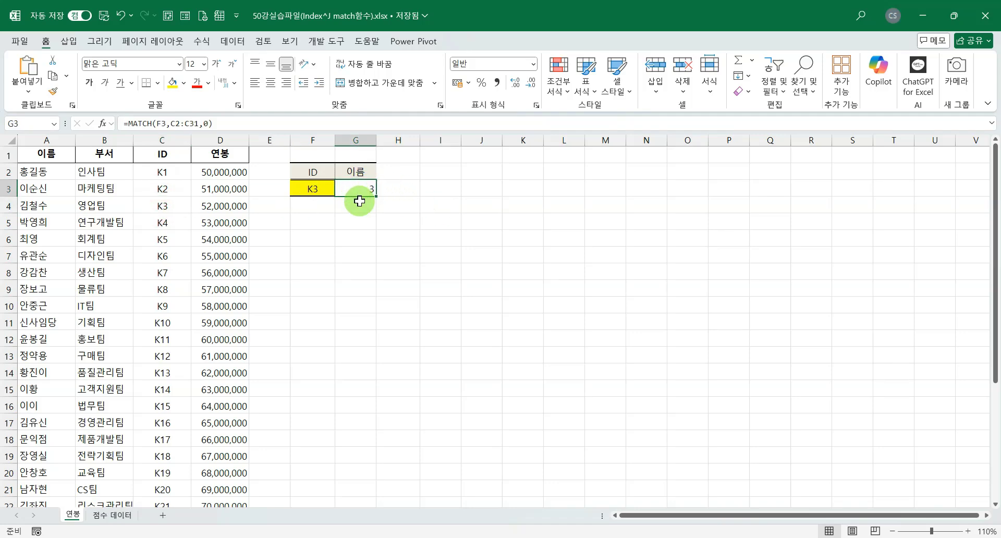
pyautogui.click(165, 206)
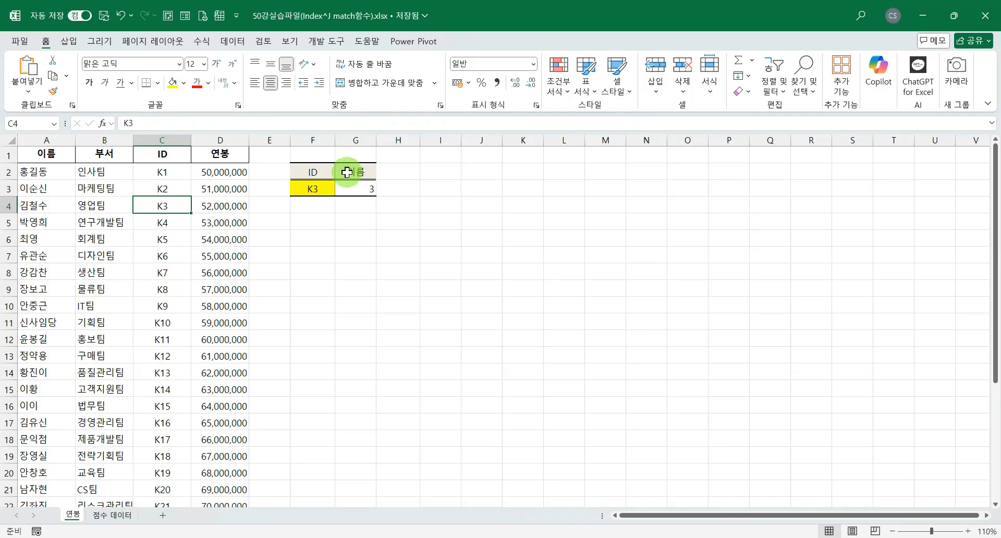
# Remove the MATCH expression from G3's formula and start an INDEX function in its place
pyautogui.click(351, 191)
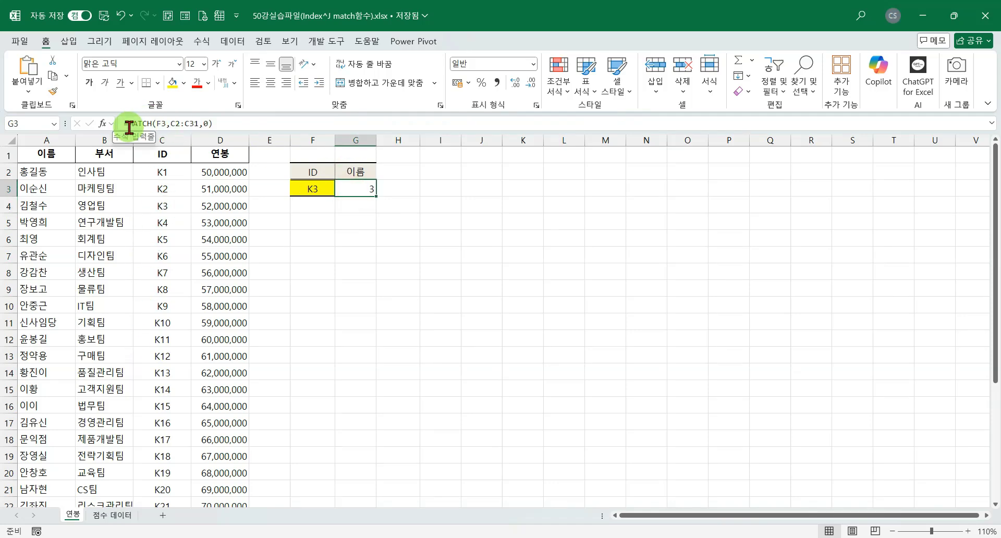
pyautogui.moveTo(130, 123); pyautogui.dragTo(217, 127)
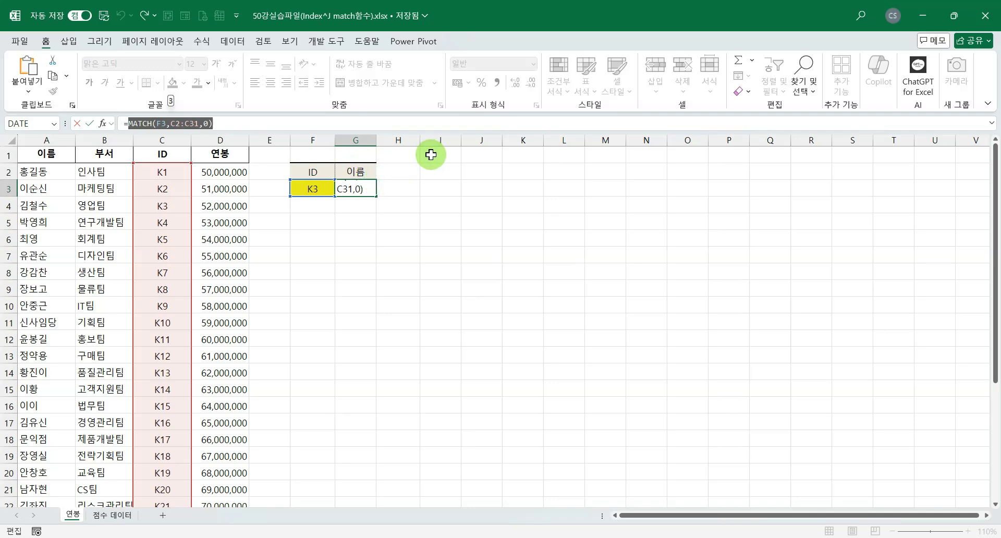
pyautogui.press('BackSpace')
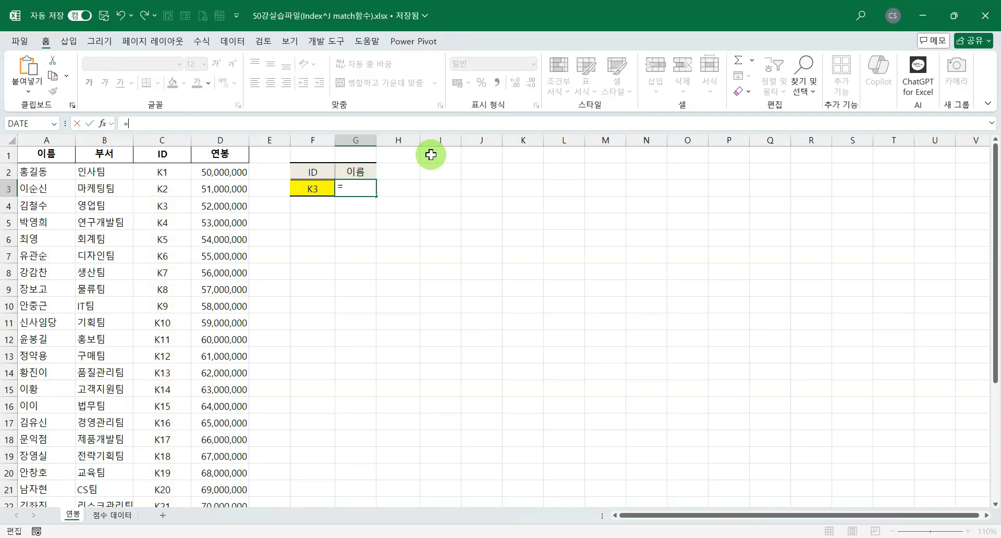
pyautogui.write('in')
pyautogui.write('ex')
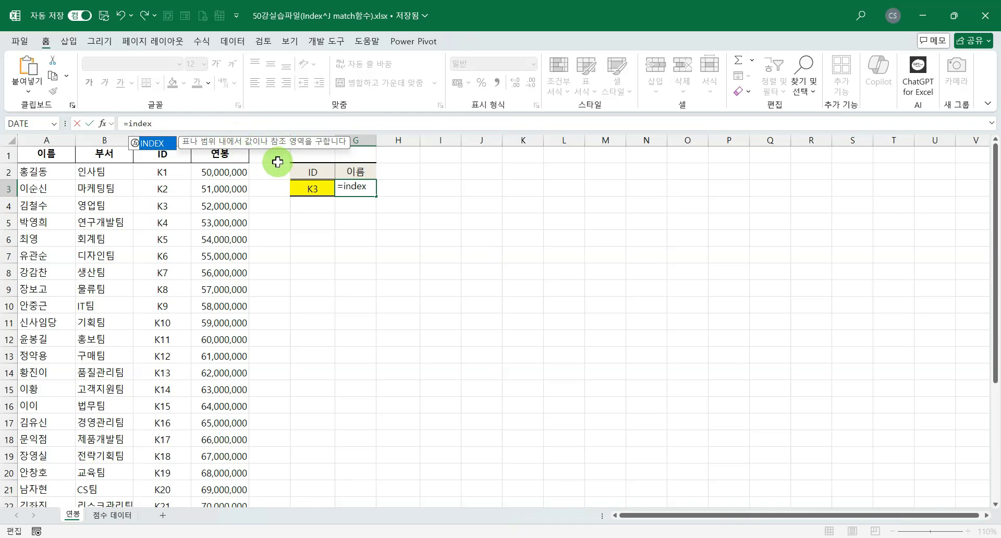
pyautogui.press('Tab')
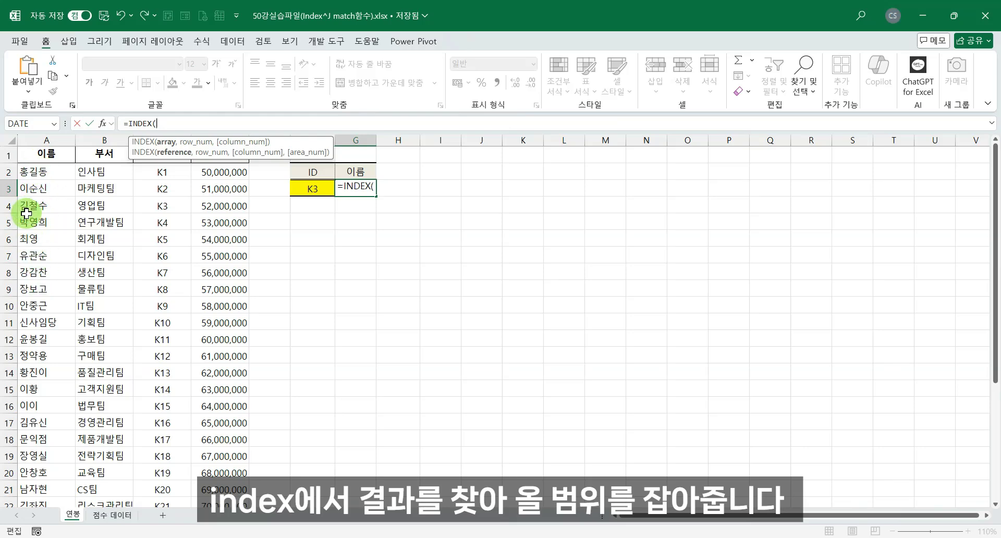
# Set the name range A2:A31 as the INDEX array and continue to the row number argument
pyautogui.click(34, 171)
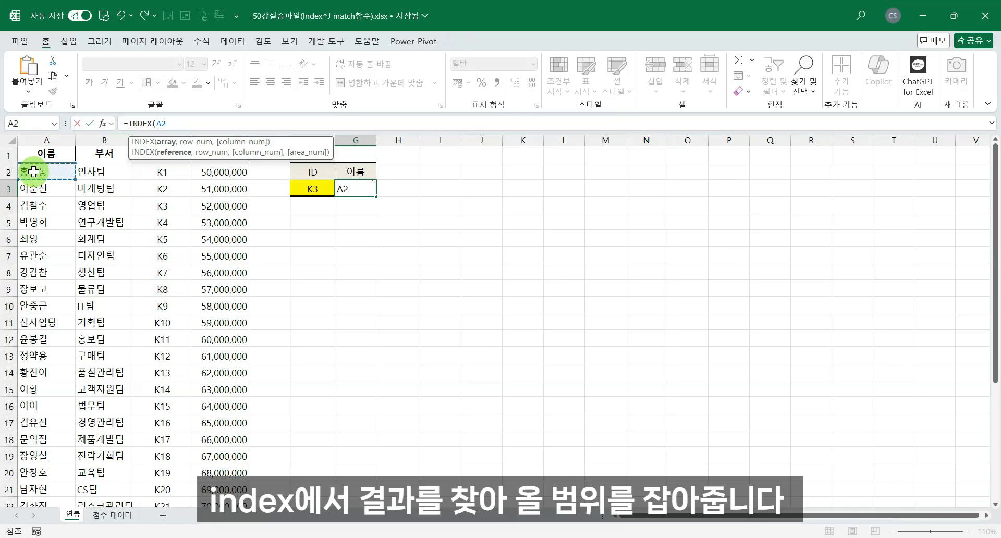
pyautogui.hotkey('ctrl', 'shift', 'Down')
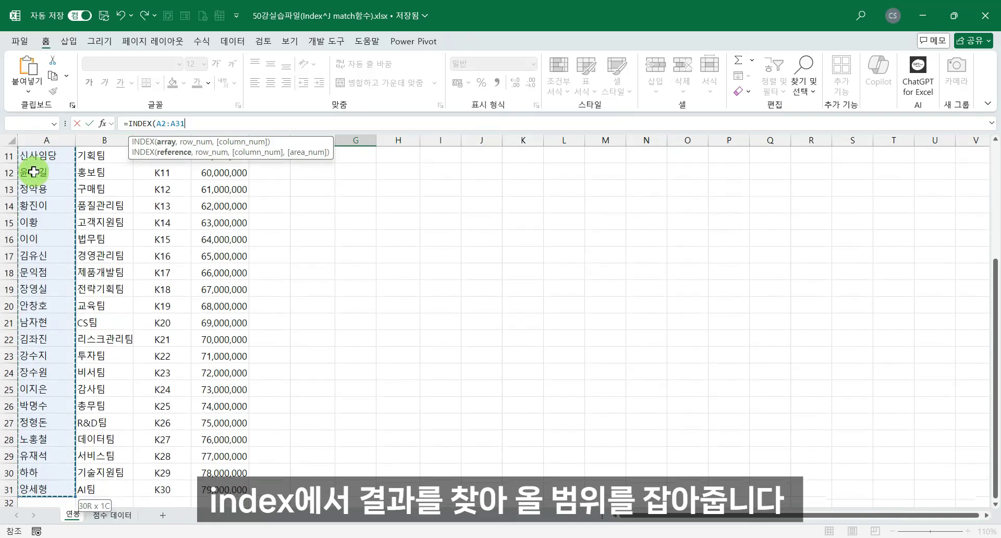
pyautogui.write(',')
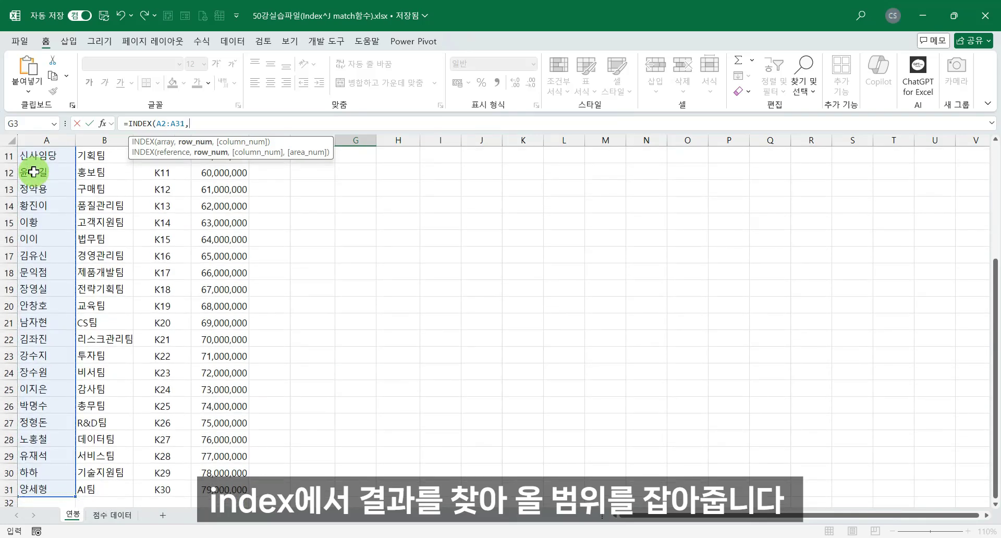
pyautogui.scroll(3, 34, 171)
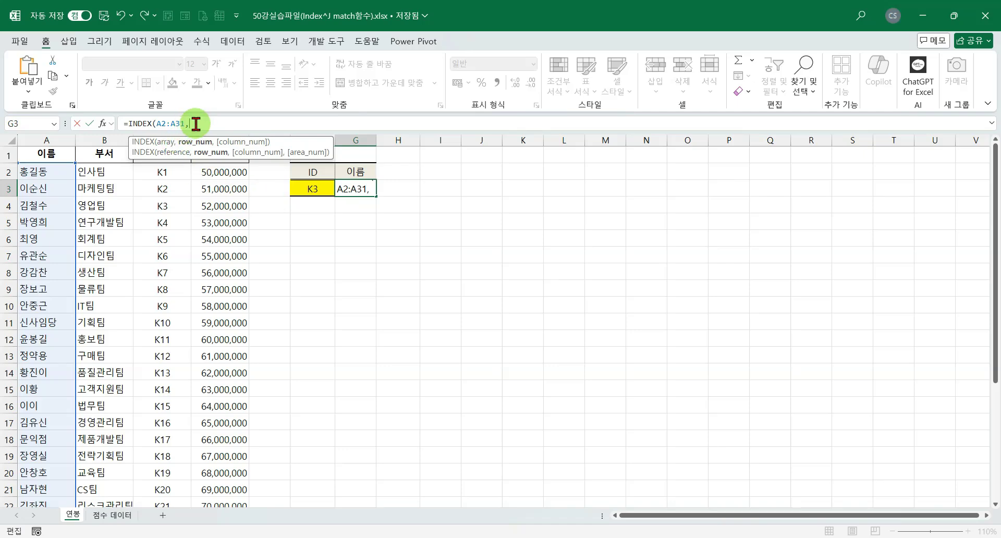
# Set MATCH(F3,C2:C31,0) as the INDEX row number in G3 and complete the formula
pyautogui.write('MATCH(F3,C2:C31,0)')
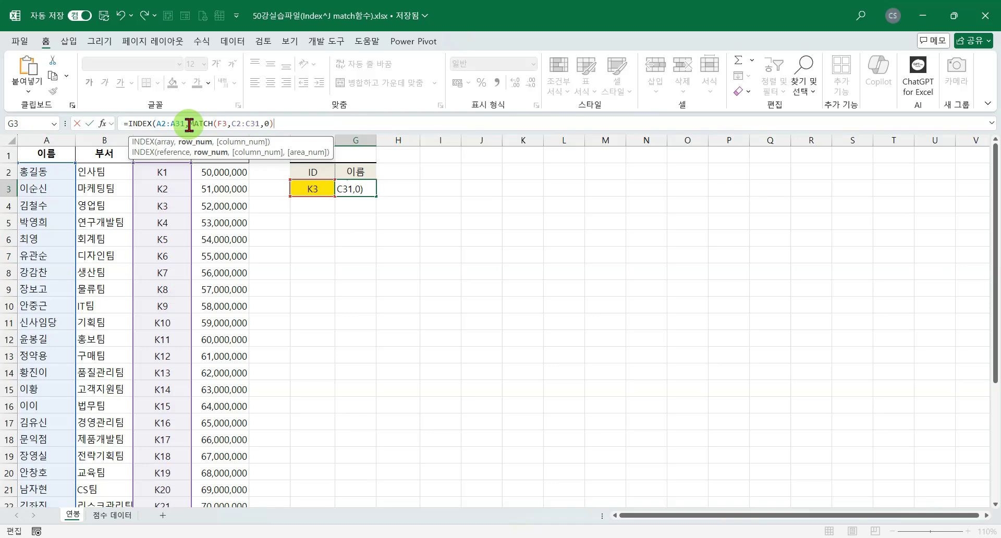
pyautogui.moveTo(189, 124); pyautogui.dragTo(281, 123)
pyautogui.moveTo(202, 123)
pyautogui.mouseDown()
pyautogui.moveTo(233, 99)
pyautogui.moveTo(239, 109)
pyautogui.moveTo(228, 124)
pyautogui.mouseUp()
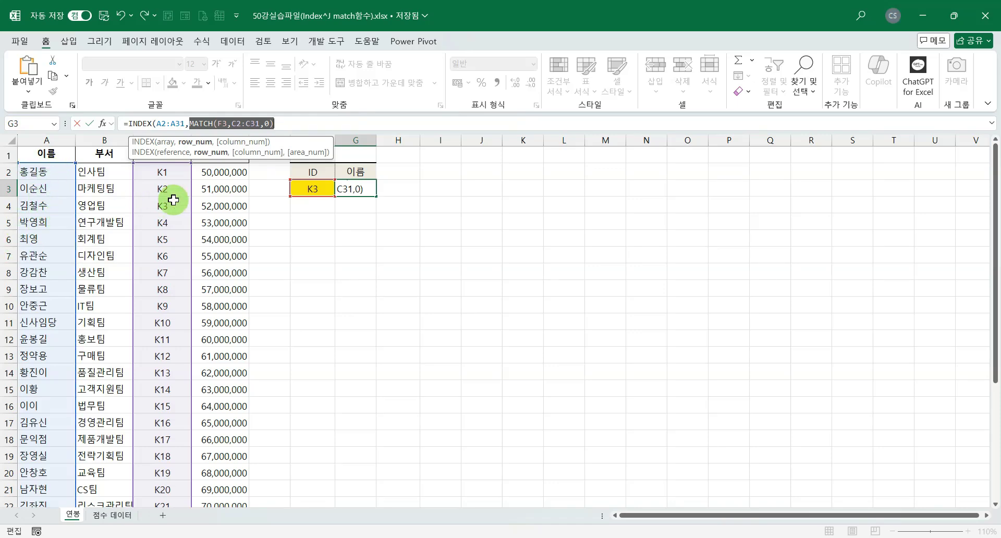
pyautogui.click(288, 124)
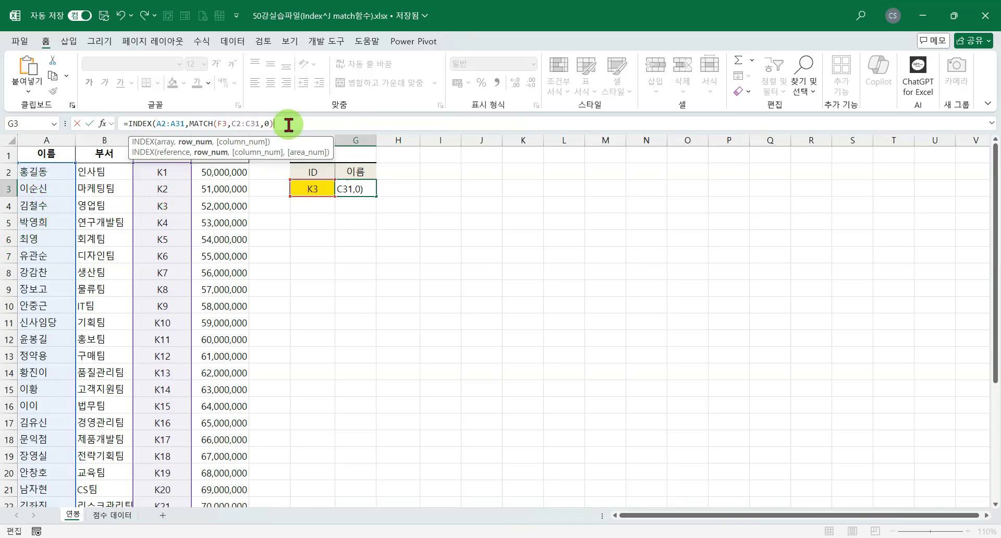
pyautogui.write(')')
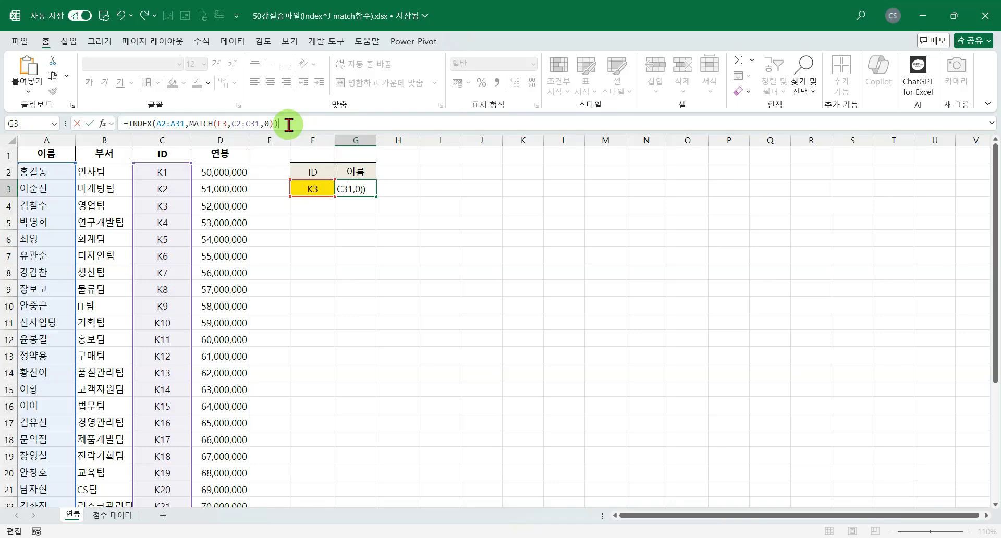
pyautogui.press('Return')
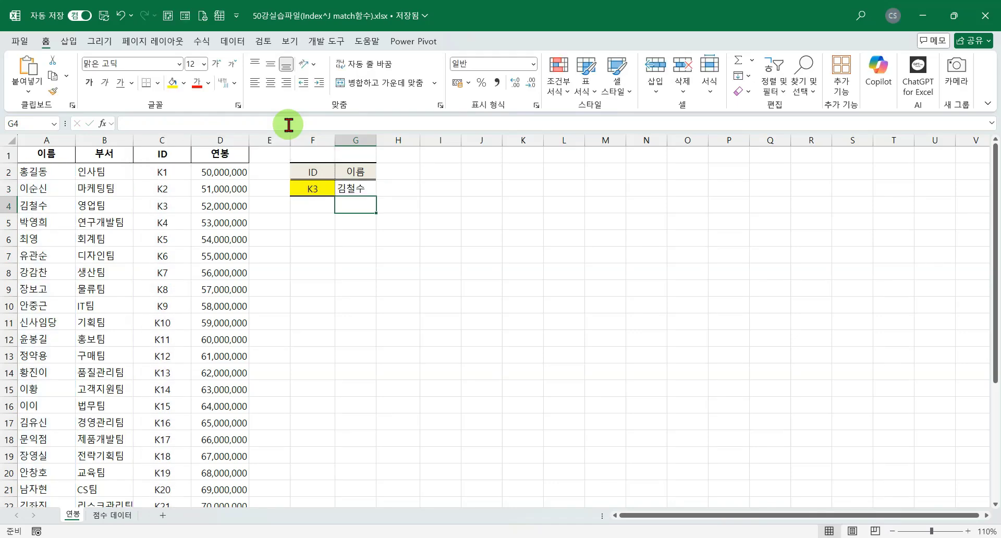
# Compare the name returned in G3 with the table row for ID K3 and review the ranges the formula references
pyautogui.click(163, 205)
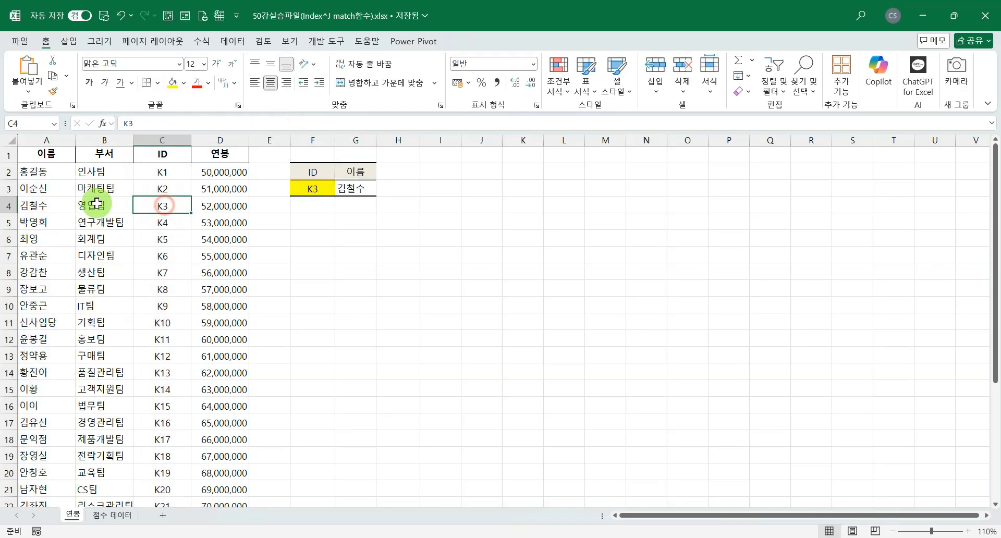
pyautogui.click(30, 204)
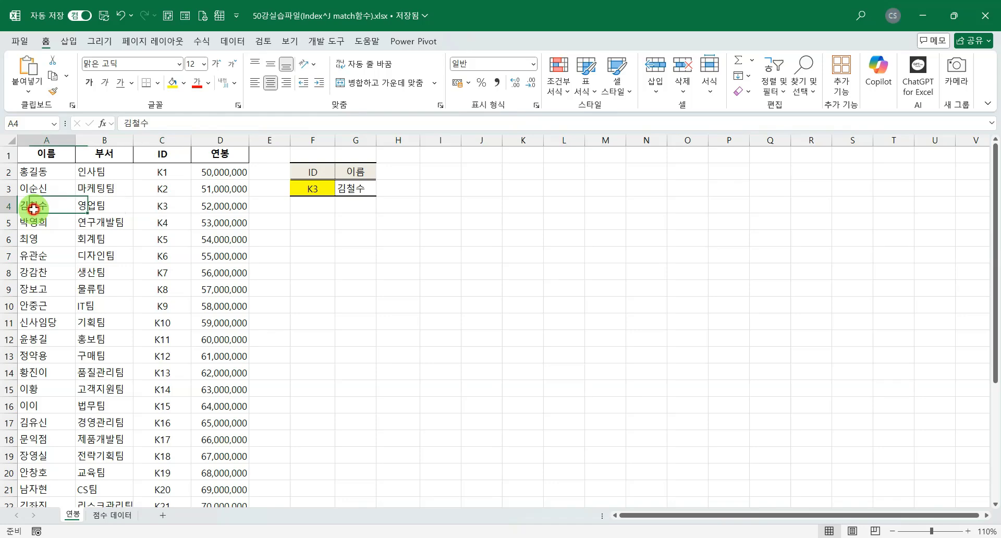
pyautogui.click(350, 191)
pyautogui.press('F2')
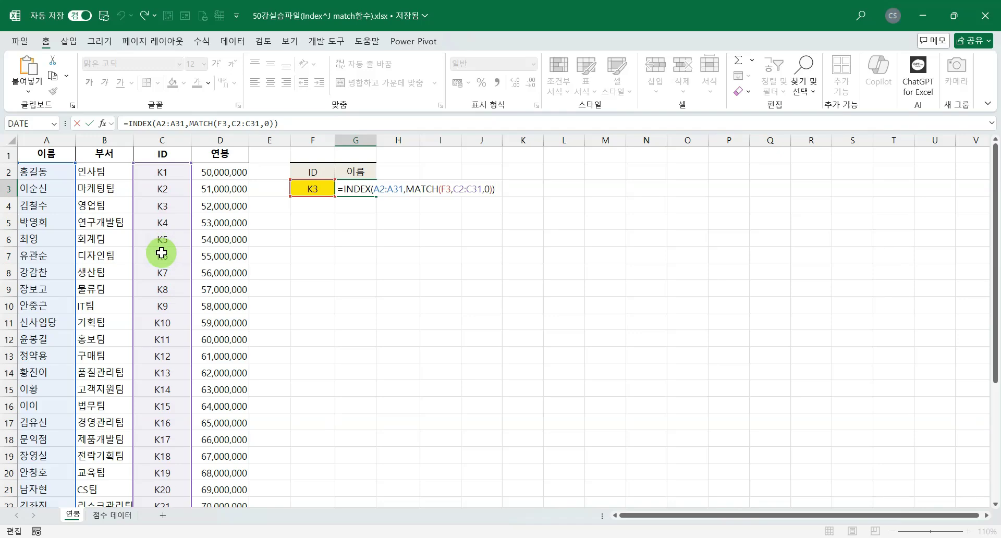
pyautogui.hotkey('ctrl', 'Return')
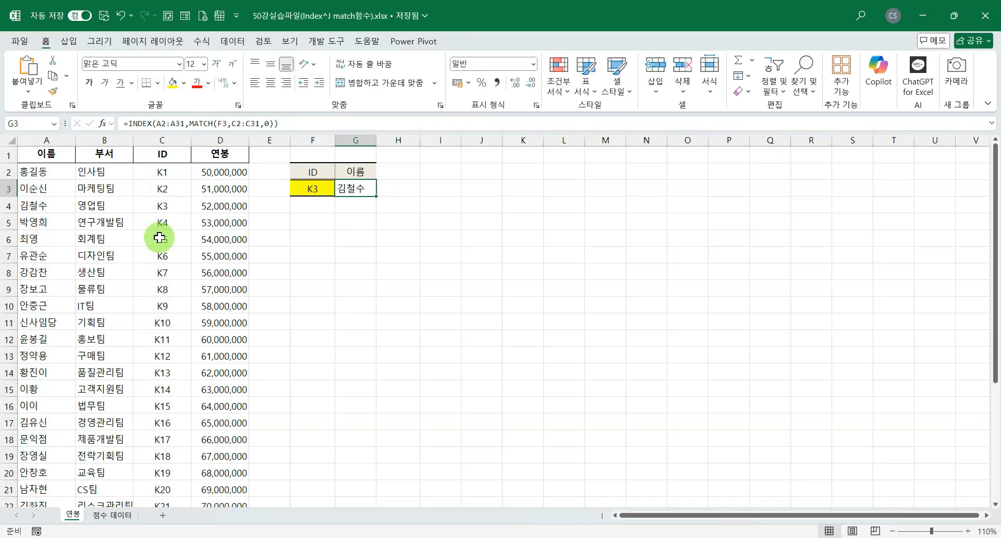
# Review the arguments of G3's INDEX function in its array,row_num,column_num form
pyautogui.click(139, 124)
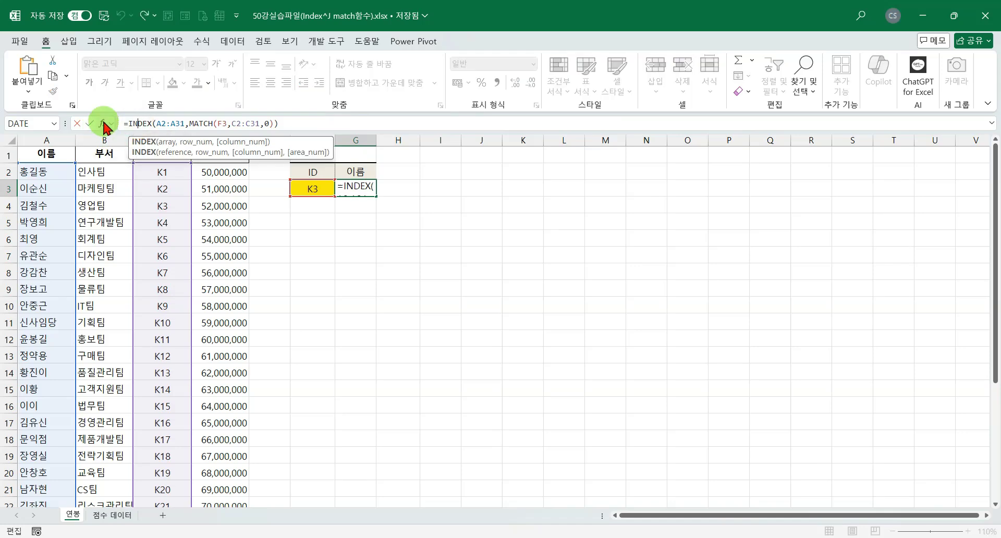
pyautogui.click(104, 123)
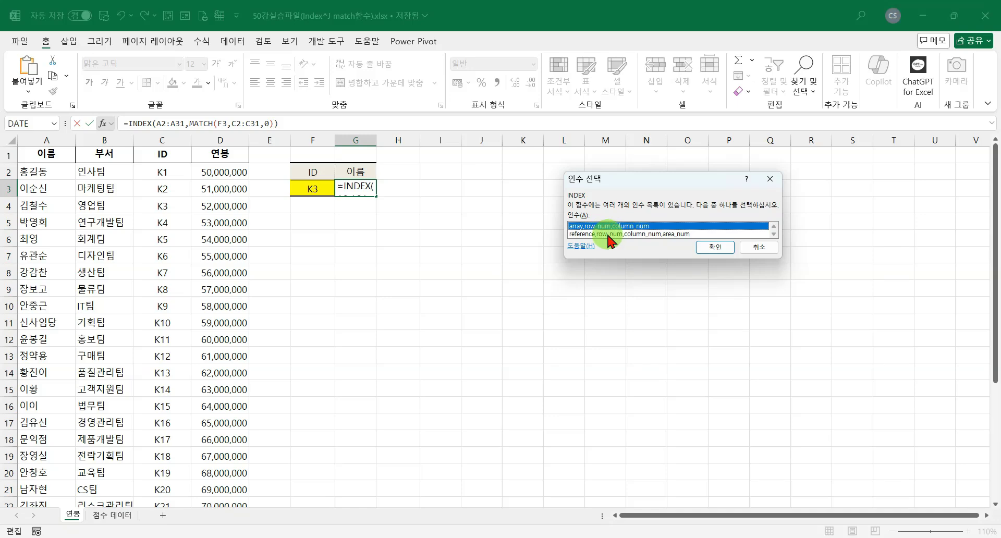
pyautogui.click(715, 246)
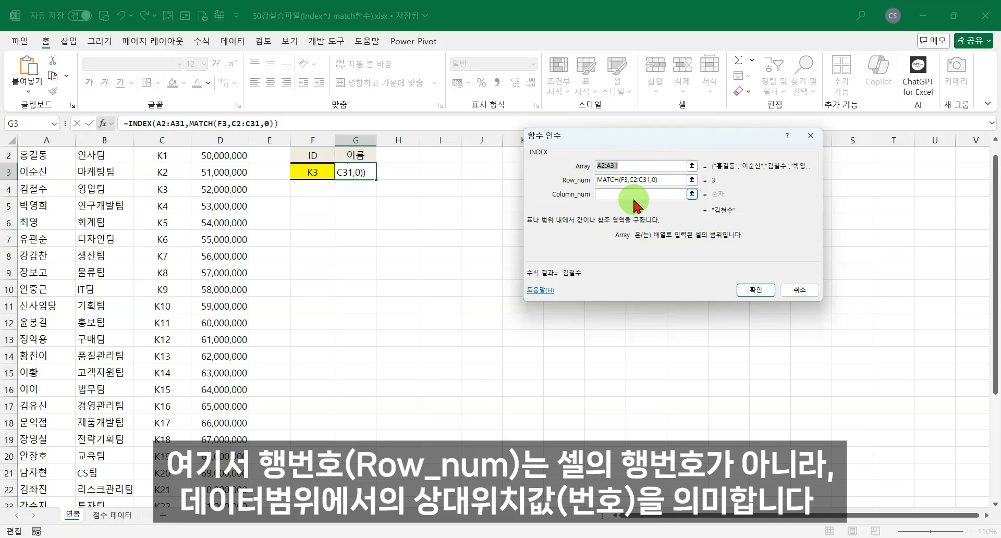
pyautogui.click(756, 289)
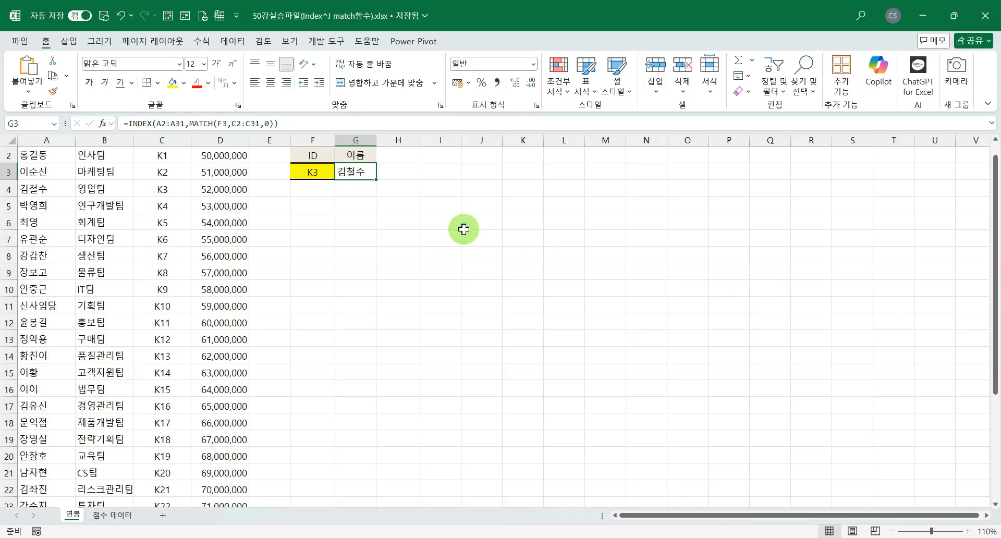
pyautogui.click(157, 123)
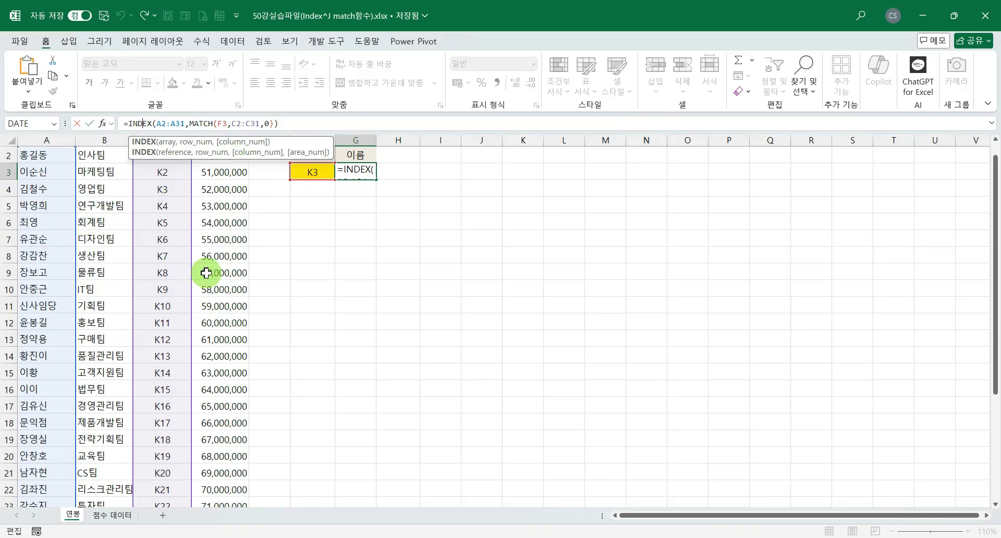
pyautogui.hotkey('ctrl', 'Return')
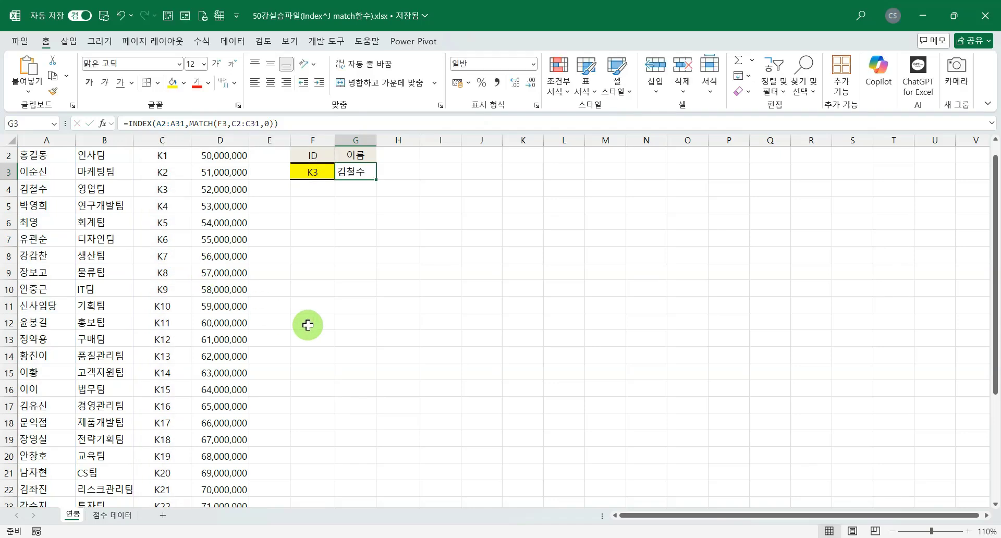
# Start a LARGE function in cell F5, below the ID and name lookup table
pyautogui.click(313, 207)
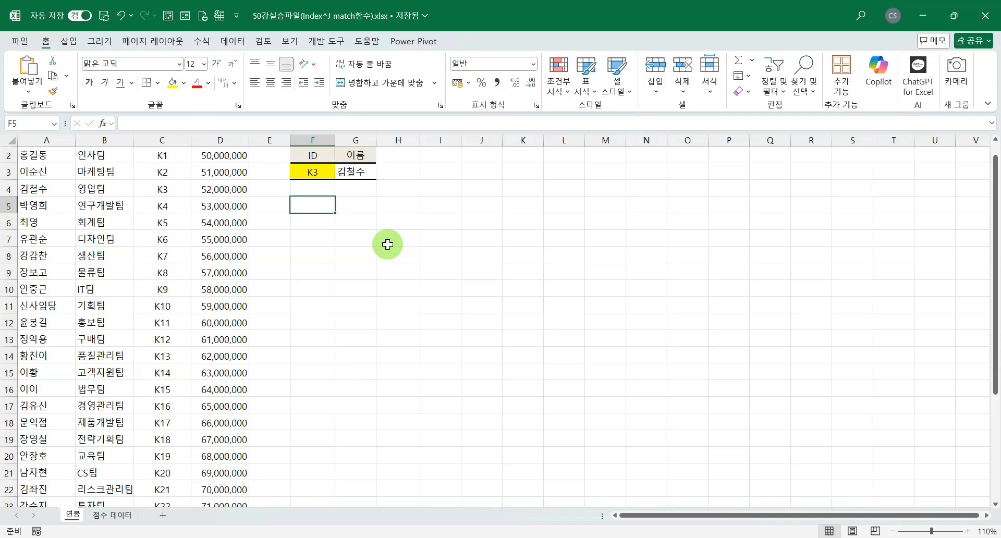
pyautogui.scroll(1, 388, 244)
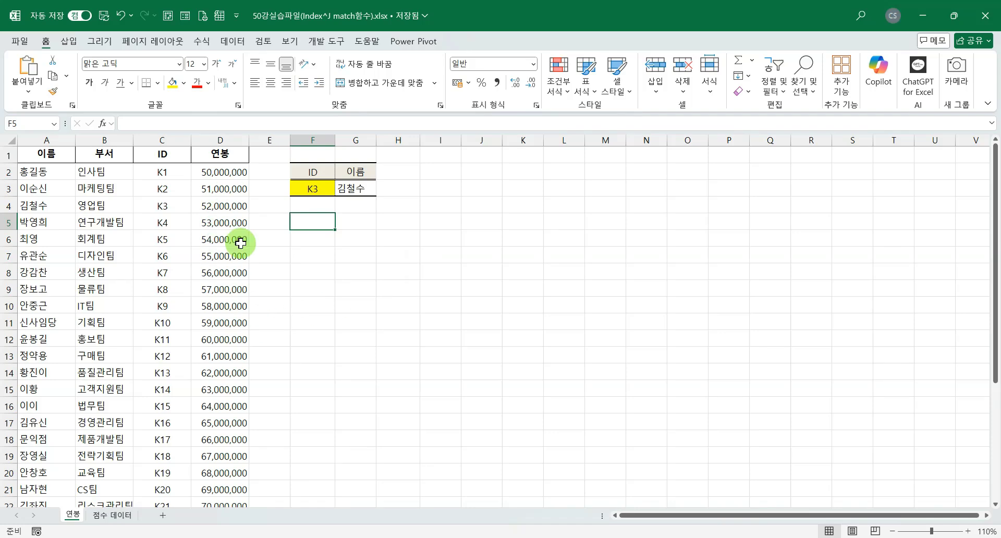
pyautogui.write('=l')
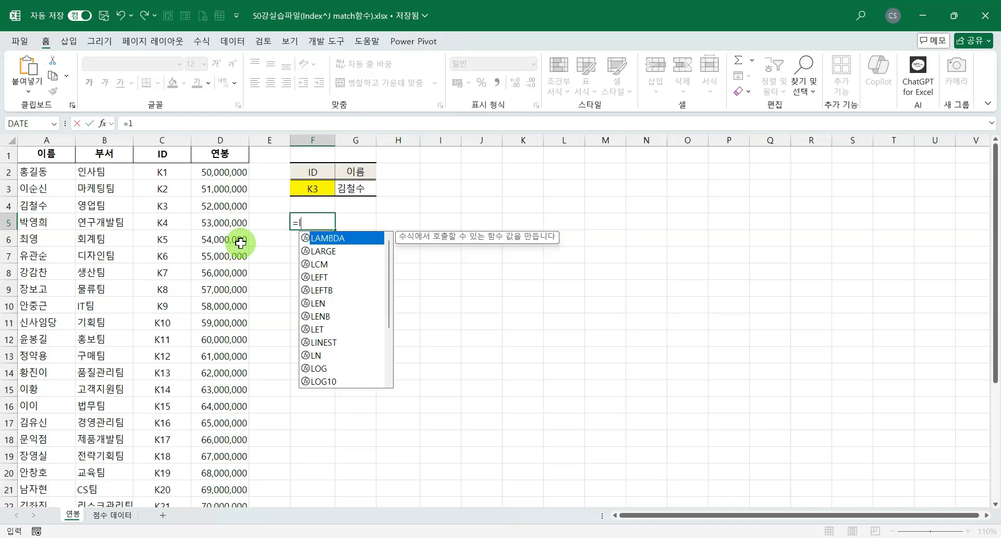
pyautogui.write('a')
pyautogui.press('Down')
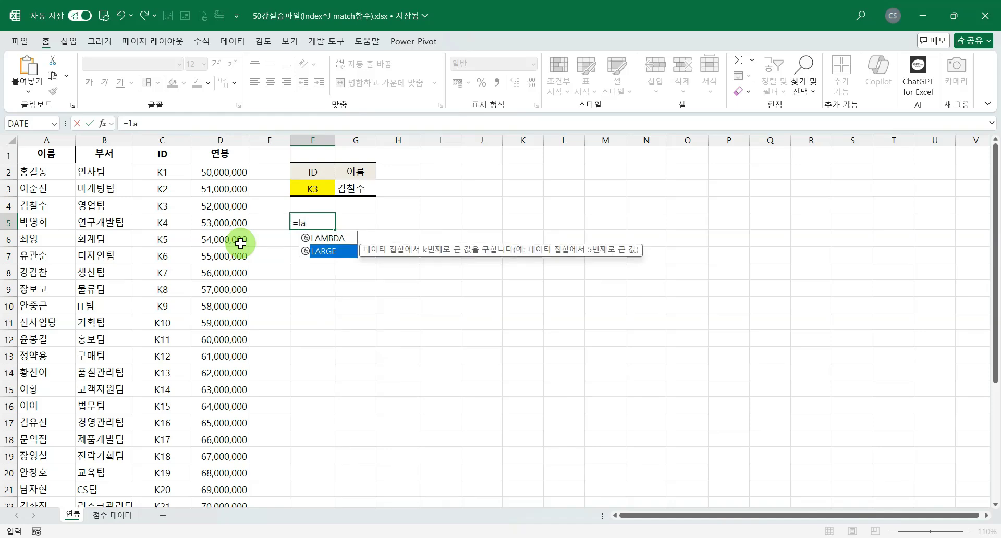
pyautogui.press('Tab')
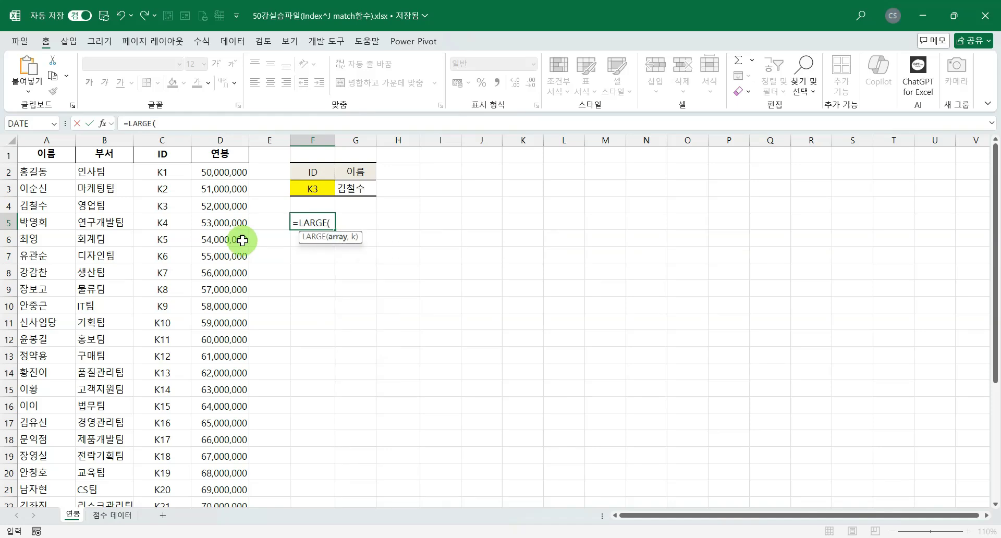
# Complete F5's LARGE formula with salary range D2:D31 and k of 1, and format the cell with the comma style
pyautogui.click(229, 174)
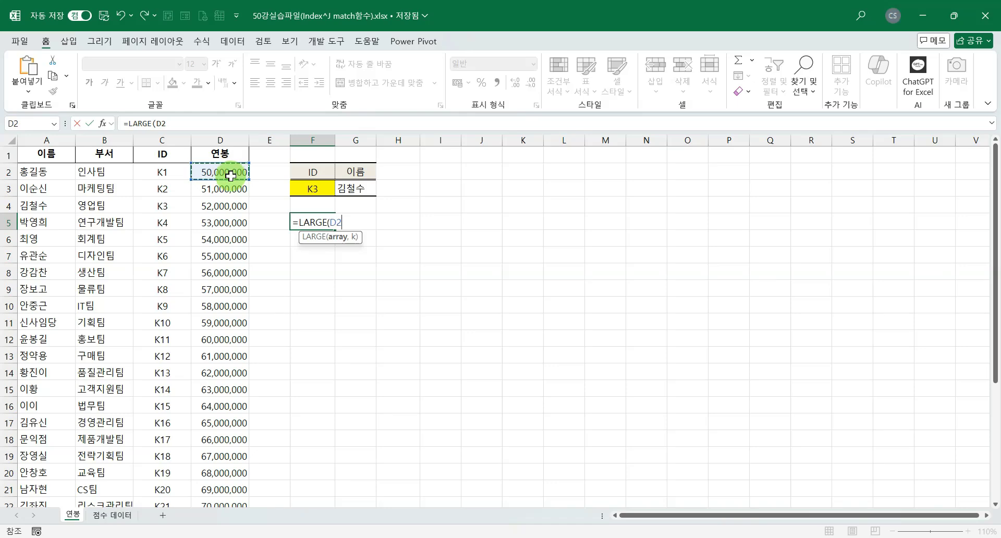
pyautogui.hotkey('ctrl', 'shift', 'Down')
pyautogui.write(',')
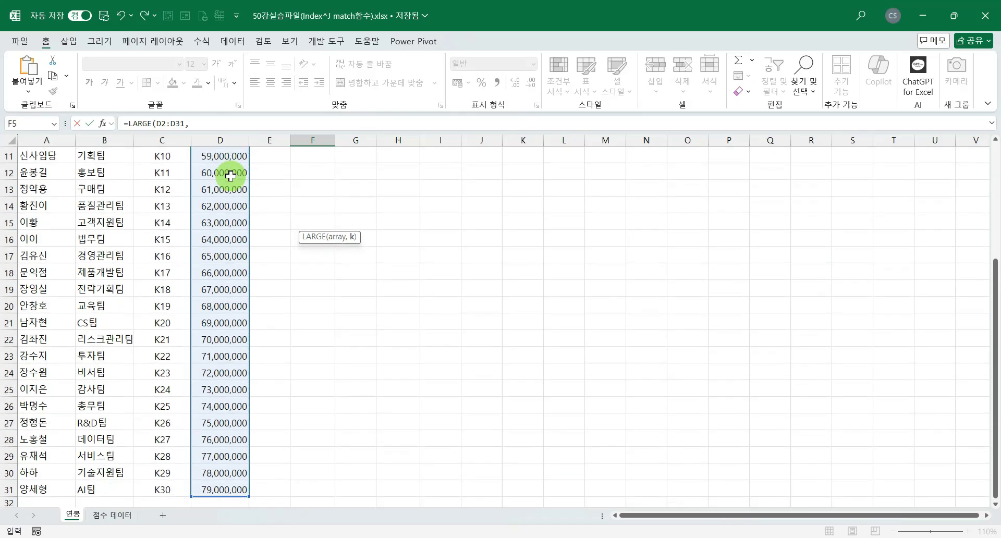
pyautogui.scroll(4, 425, 243)
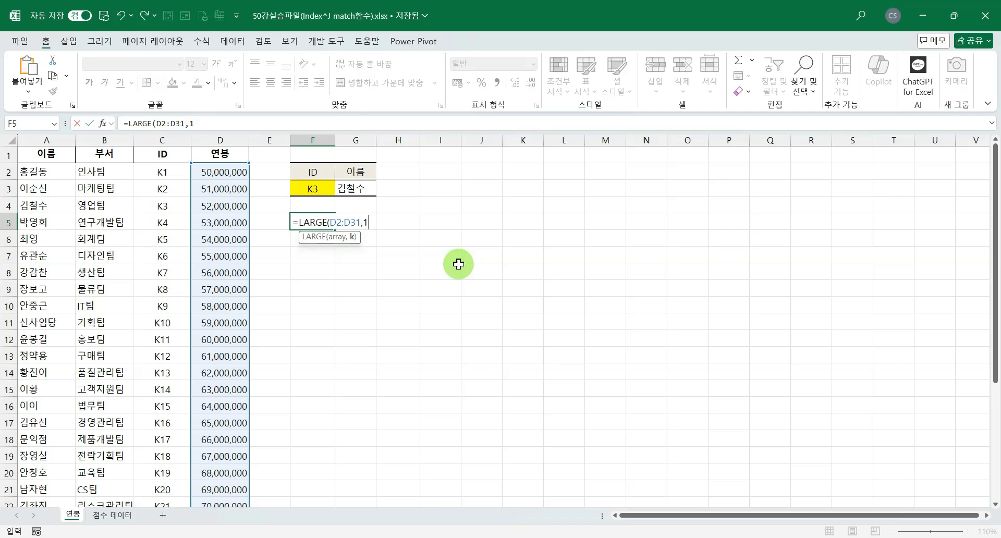
pyautogui.press('Return')
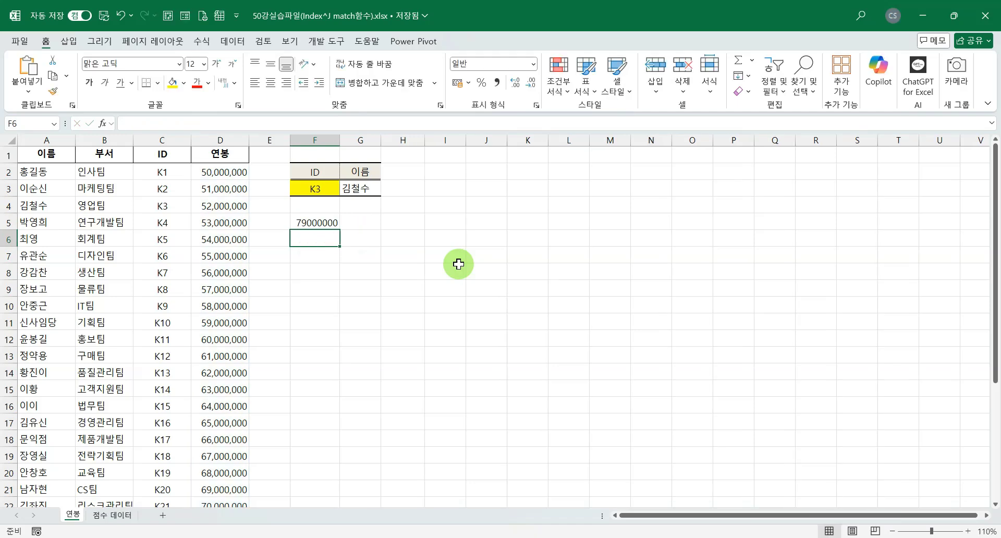
pyautogui.click(325, 223)
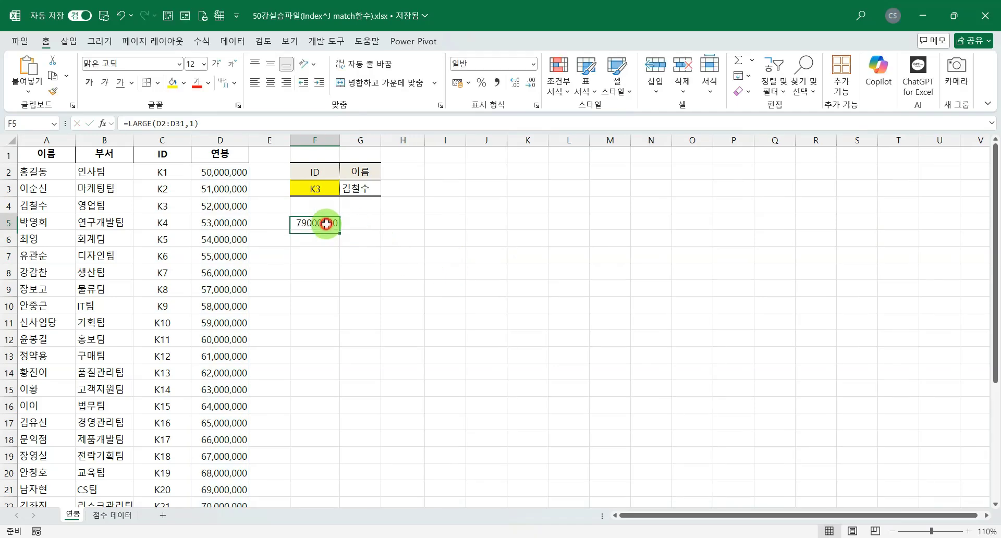
pyautogui.click(497, 82)
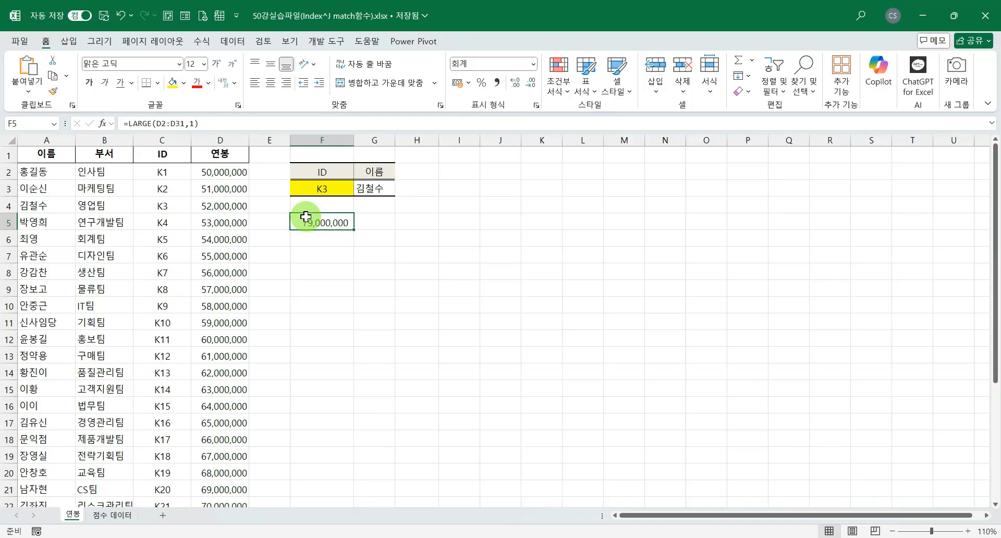
# Nest the LARGE expression in F5 inside a MATCH function as its lookup value and continue to the lookup range
pyautogui.click(131, 125)
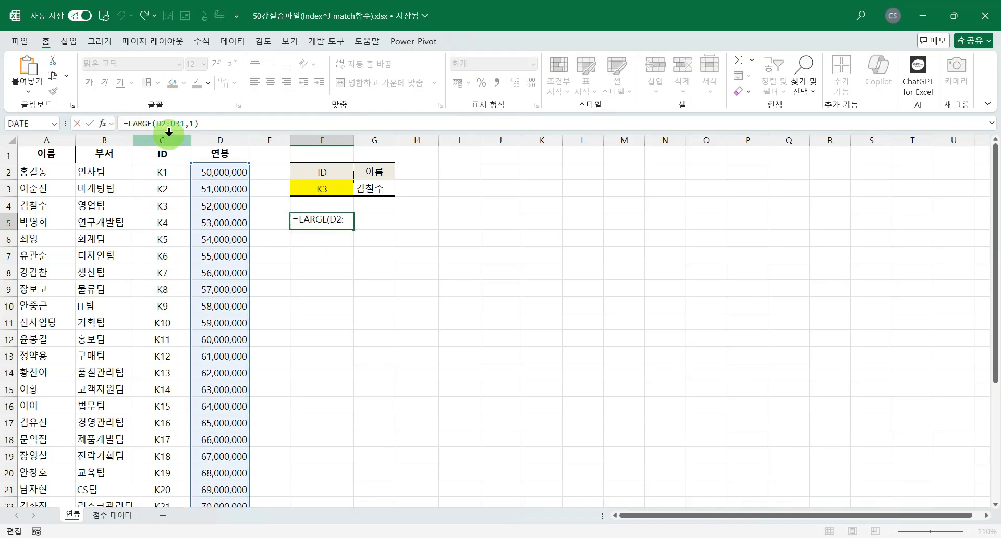
pyautogui.write('matc')
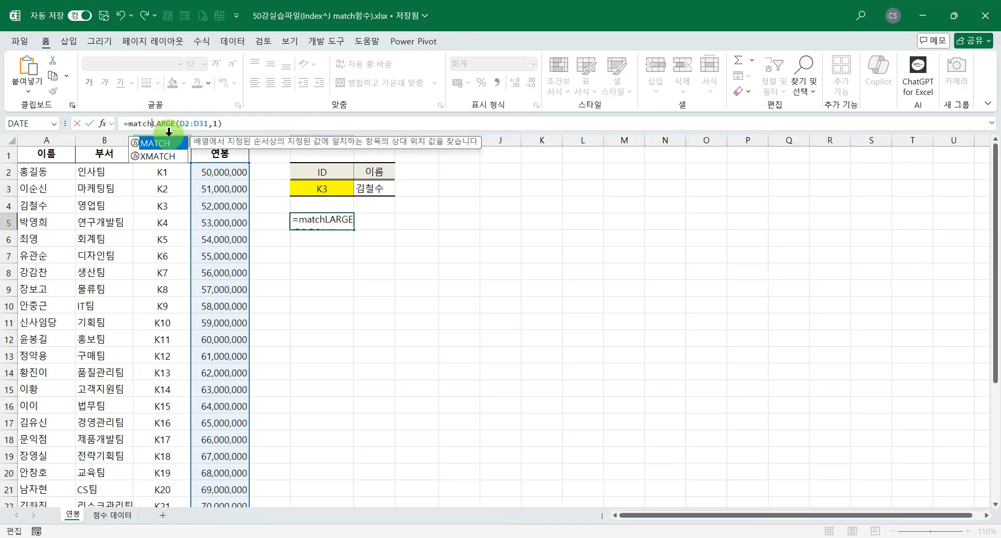
pyautogui.write('h')
pyautogui.press('Tab')
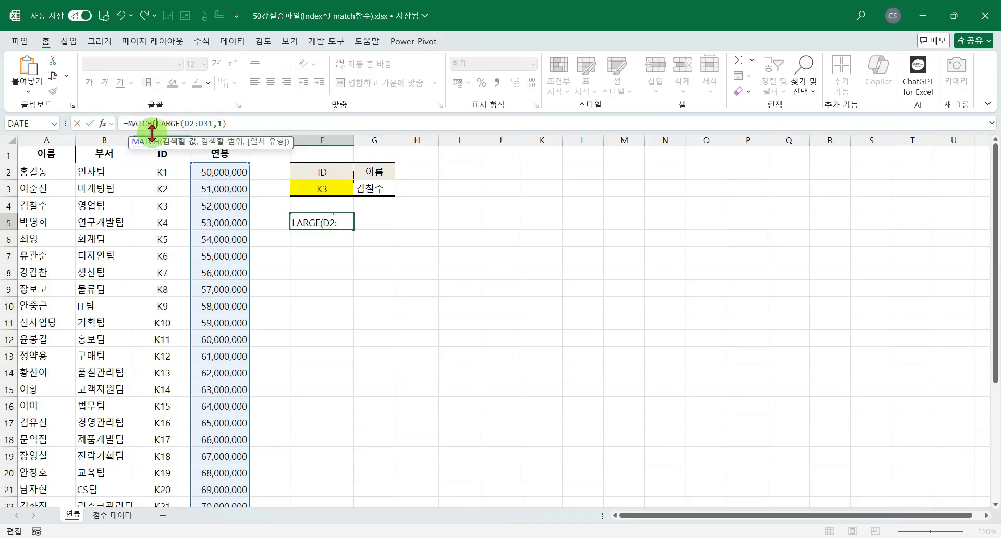
pyautogui.click(230, 123)
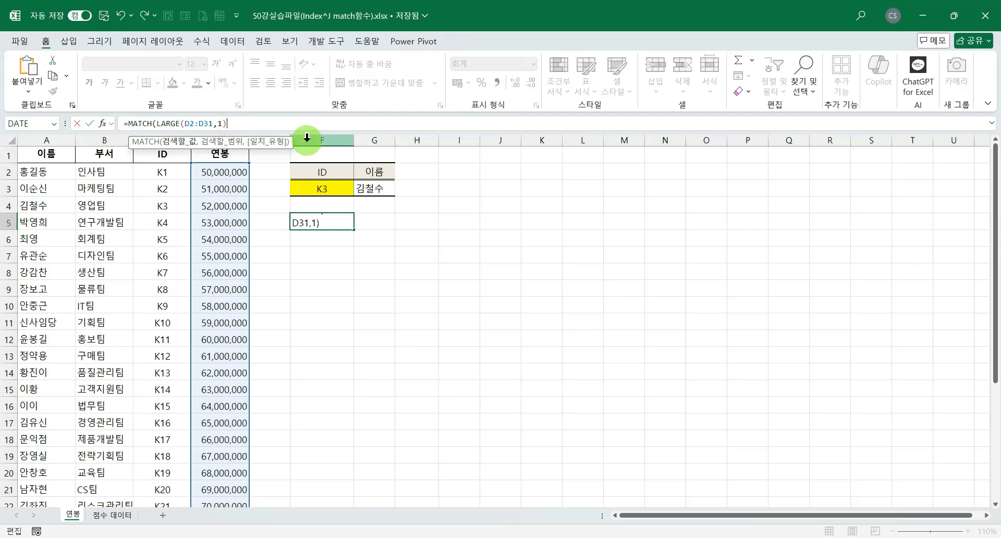
pyautogui.write(',')
# Complete F5's MATCH formula with lookup range D2:D31 and match type 0 for an exact match
pyautogui.click(224, 173)
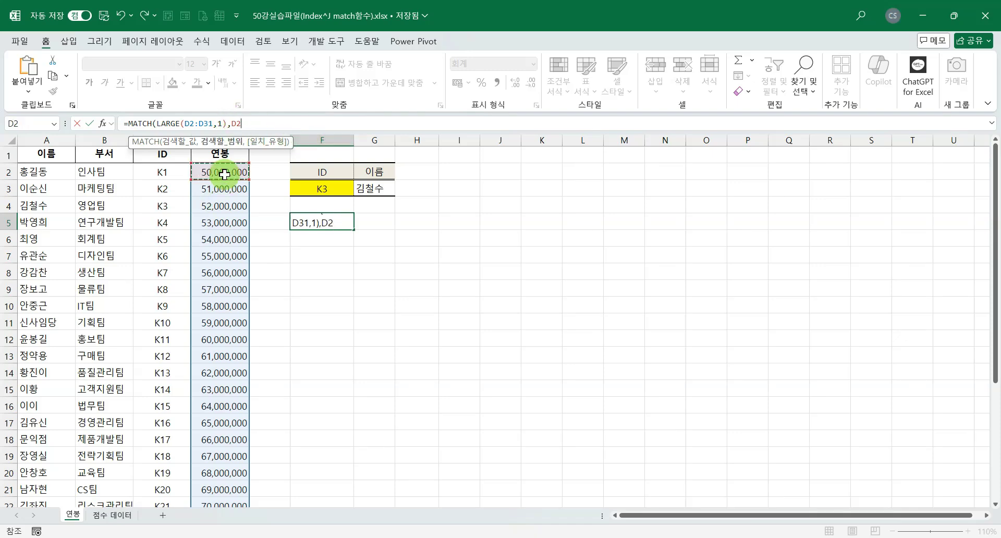
pyautogui.hotkey('ctrl', 'shift', 'Down')
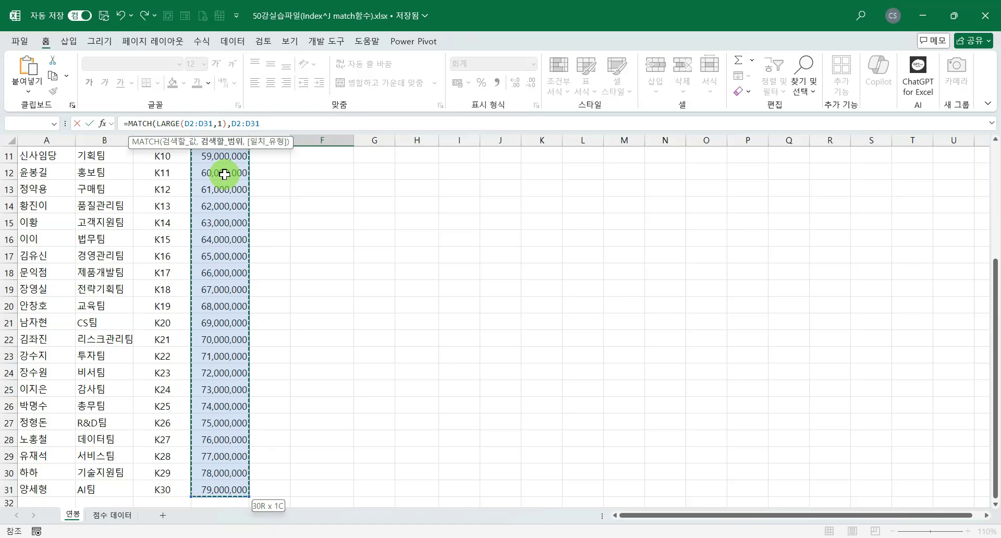
pyautogui.write(',')
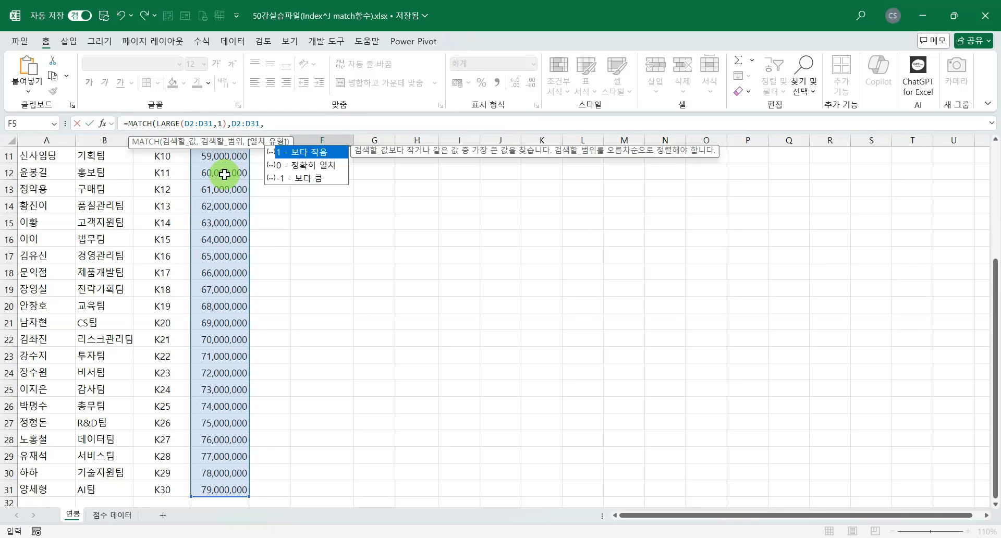
pyautogui.write('0')
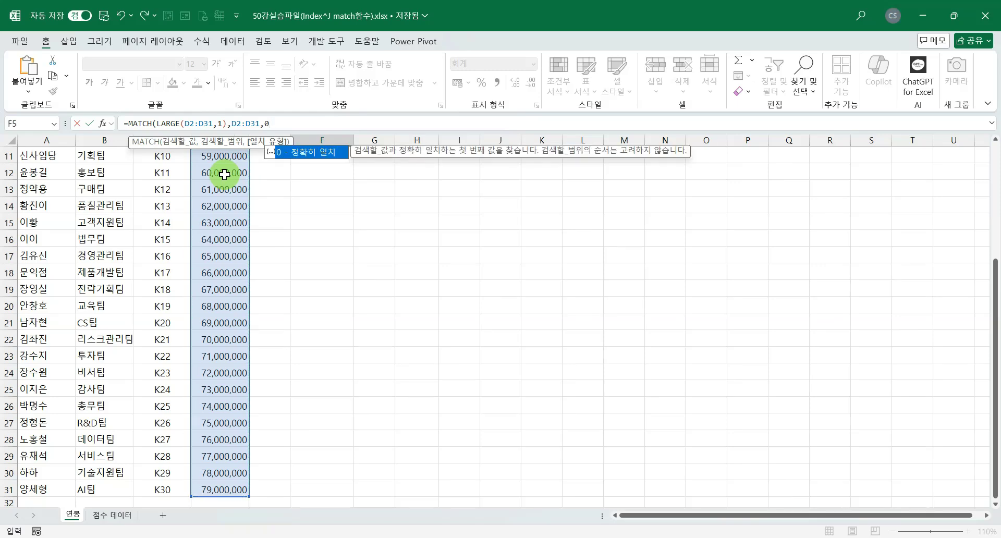
pyautogui.write(')')
pyautogui.press('Return')
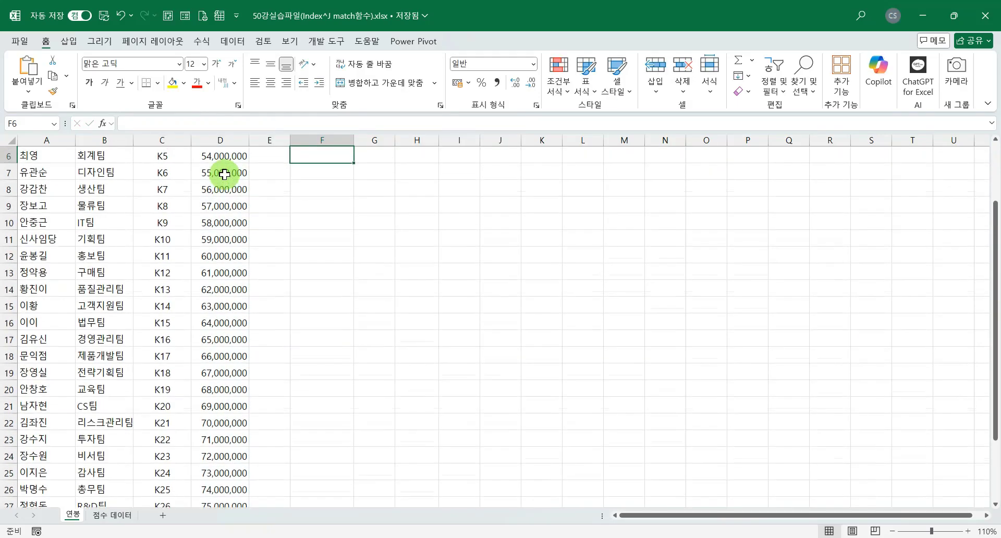
# Check F5's MATCH result against the positions of the first and last salaries in column D
pyautogui.scroll(2, 235, 174)
pyautogui.click(332, 222)
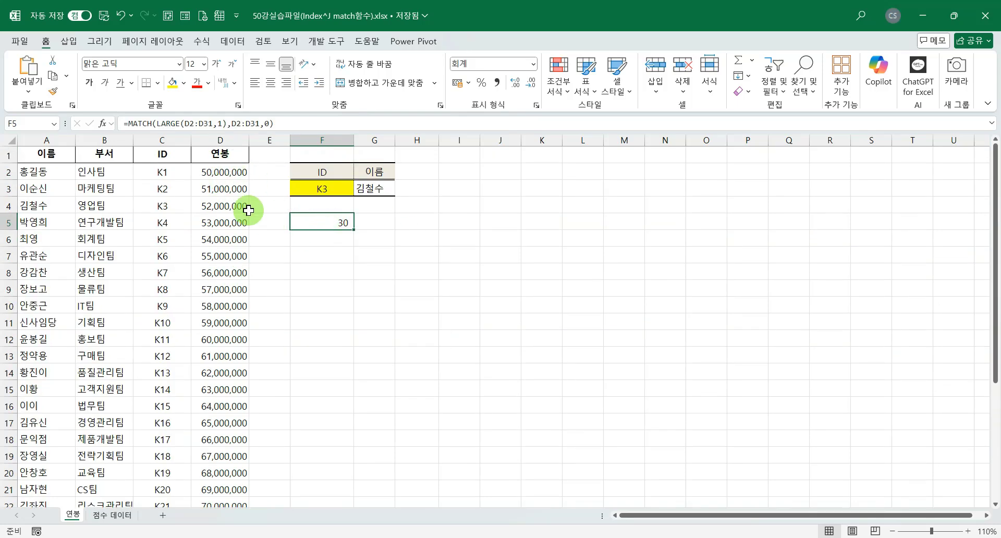
pyautogui.click(225, 172)
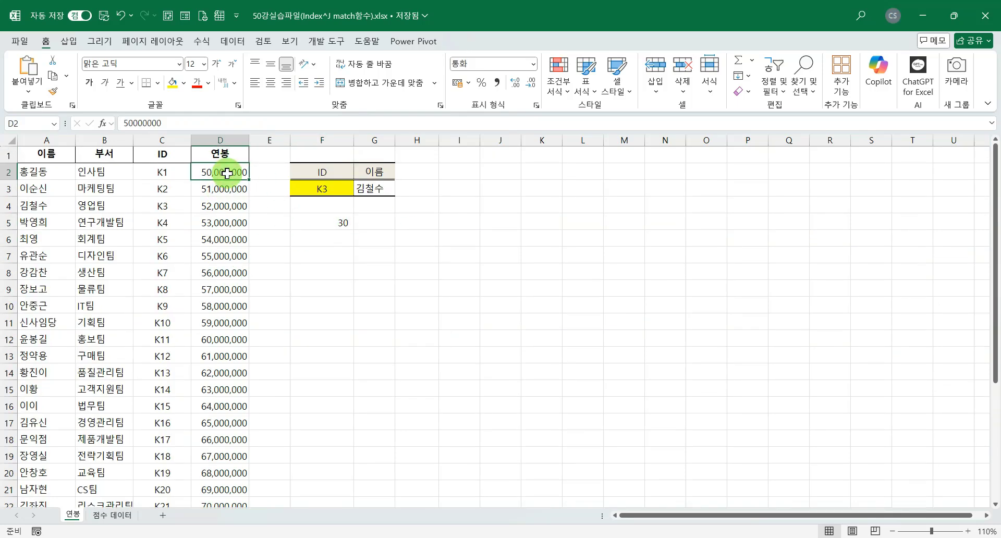
pyautogui.click(324, 225)
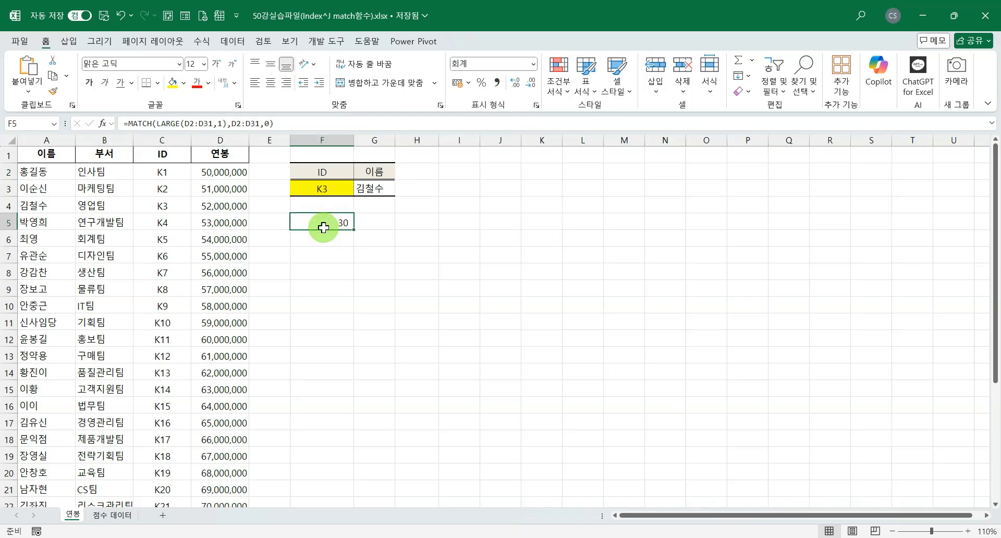
pyautogui.scroll(-4, 224, 223)
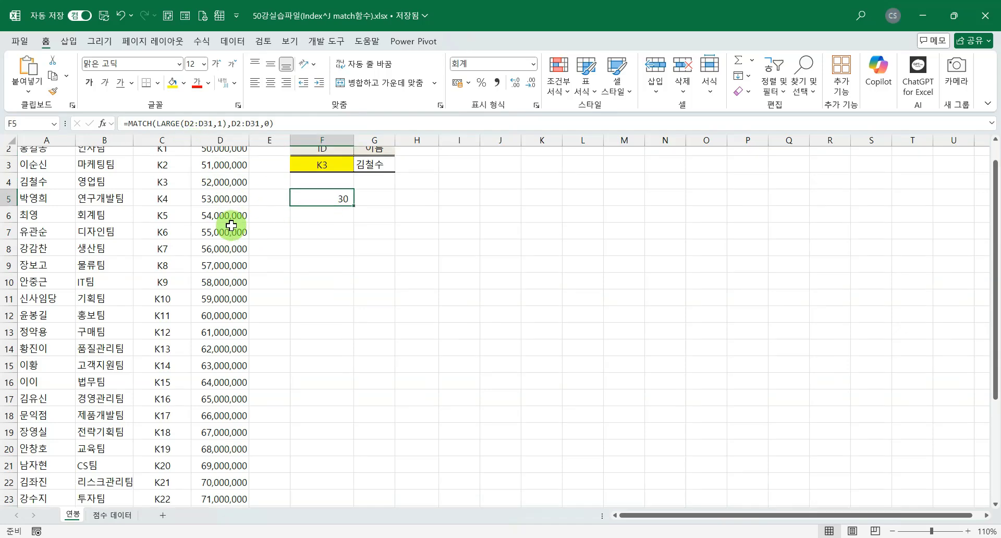
pyautogui.click(225, 460)
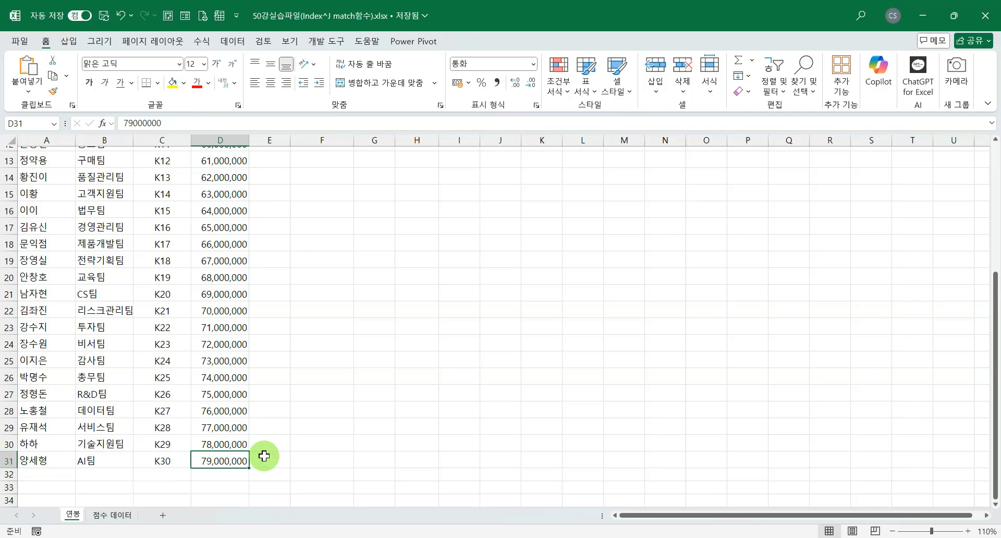
pyautogui.scroll(4, 264, 424)
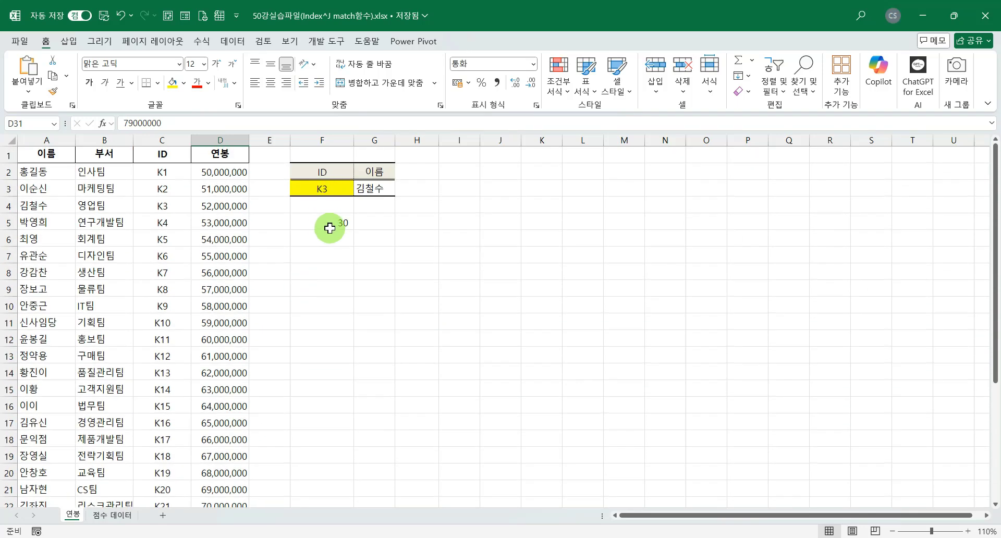
pyautogui.click(330, 227)
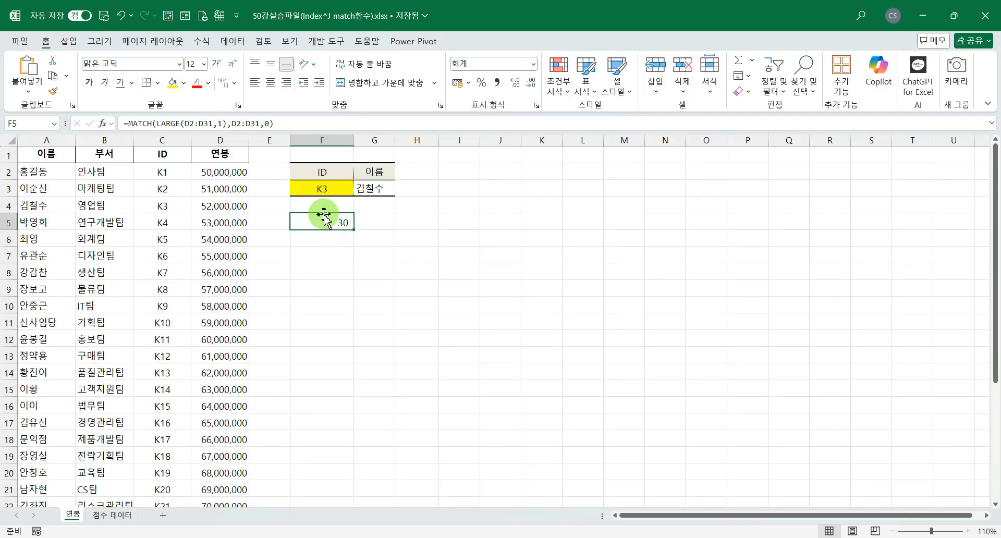
# Take the MATCH expression out of F5's formula and start an INDEX function after the equals sign
pyautogui.doubleClick(320, 223)
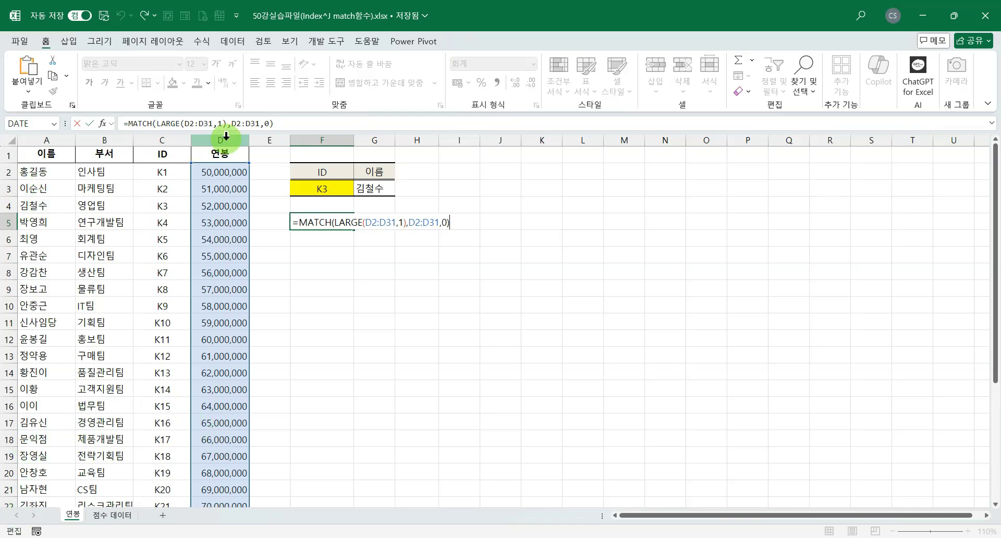
pyautogui.moveTo(130, 123); pyautogui.dragTo(286, 123)
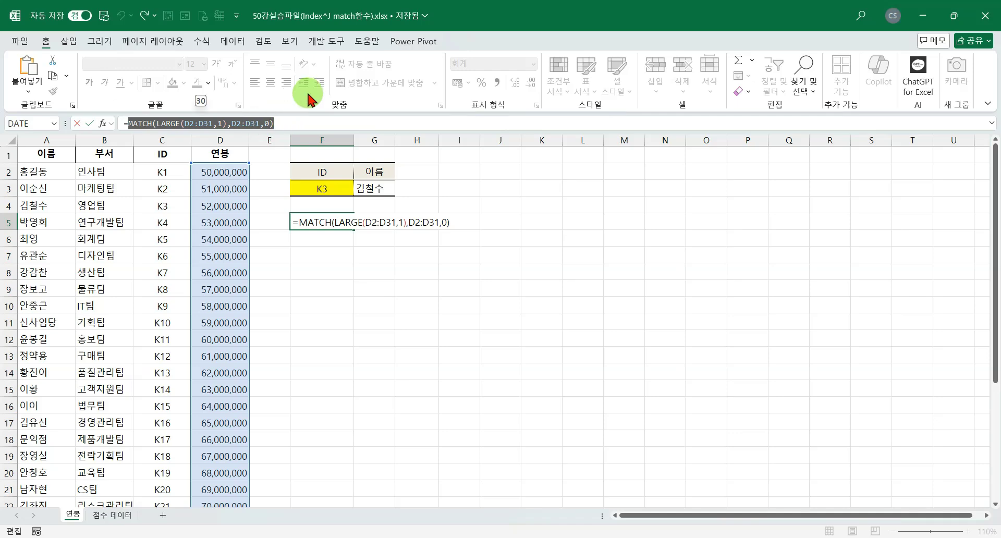
pyautogui.press('Delete')
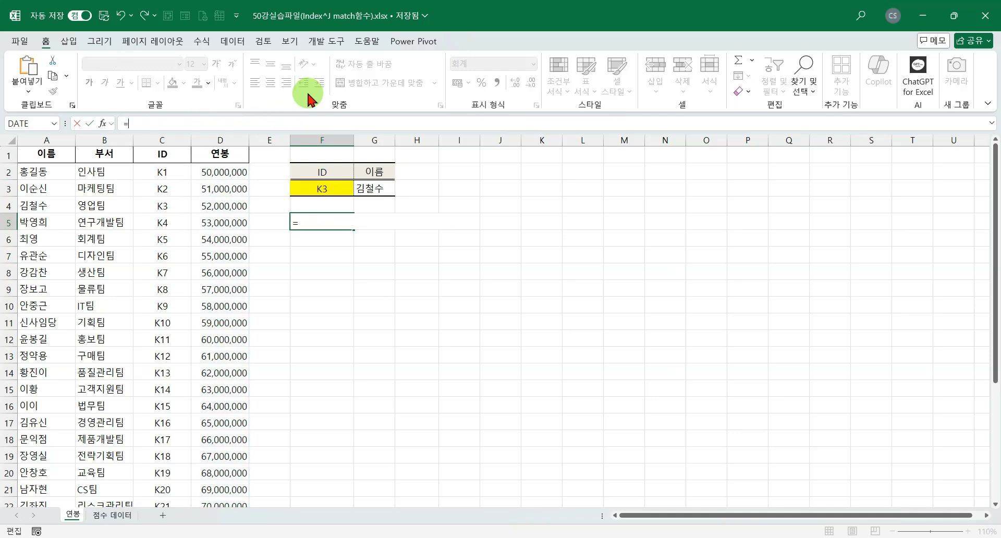
pyautogui.write('inde')
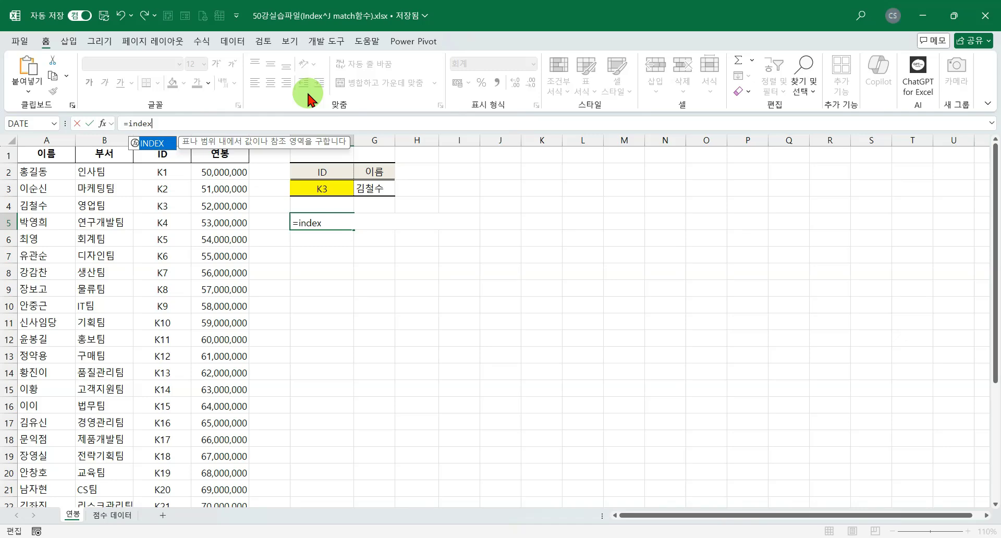
pyautogui.write('x')
pyautogui.press('Tab')
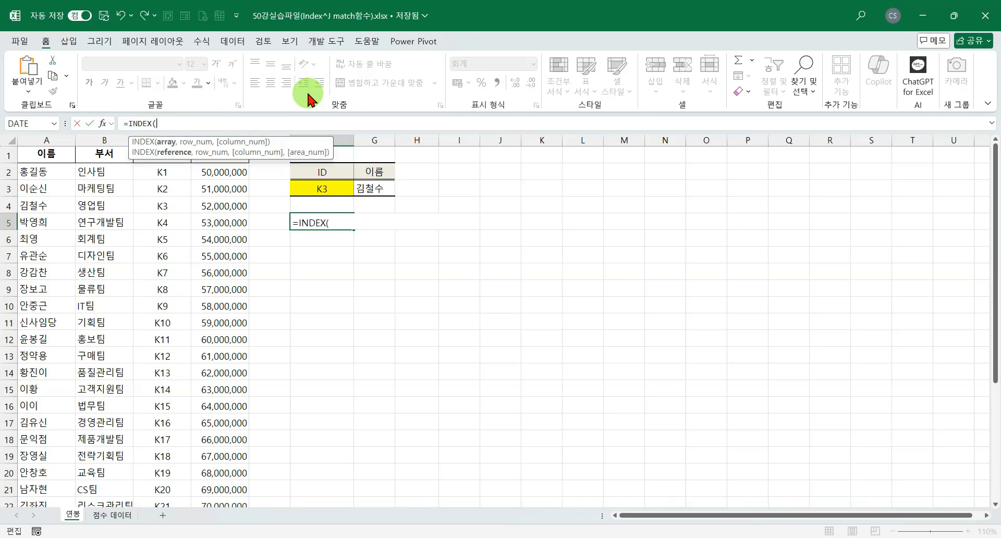
# Complete F5's INDEX formula with array A2:A31 and MATCH(LARGE(D2:D31,1),D2:D31,0) as the row number
pyautogui.click(32, 174)
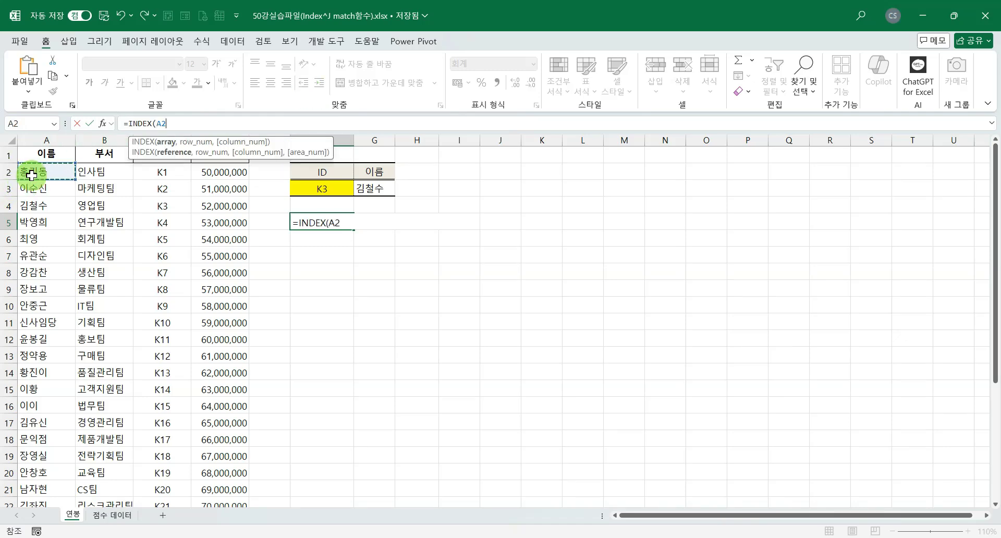
pyautogui.hotkey('ctrl', 'shift', 'Down')
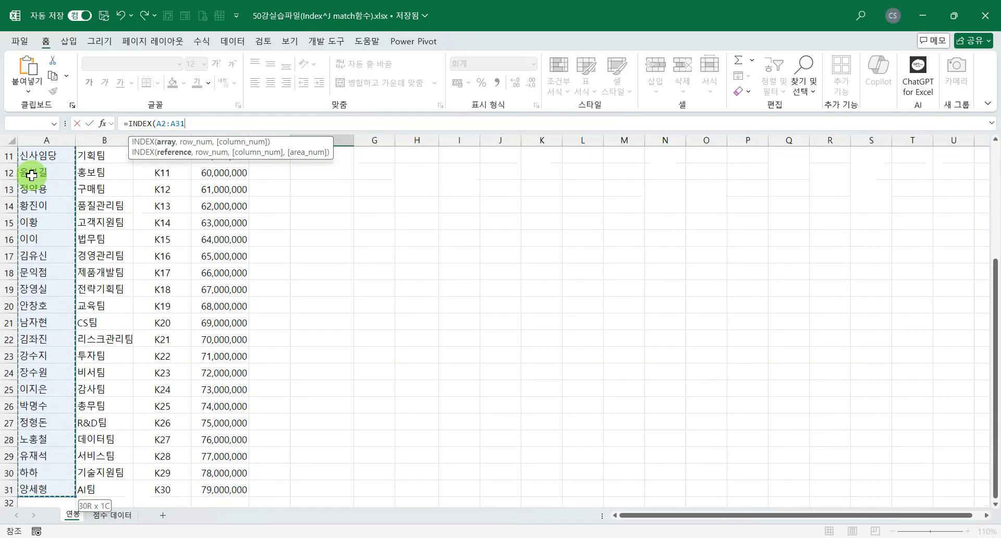
pyautogui.write(',MATCH(LARGE(D2:D31,1),D2:D31,0')
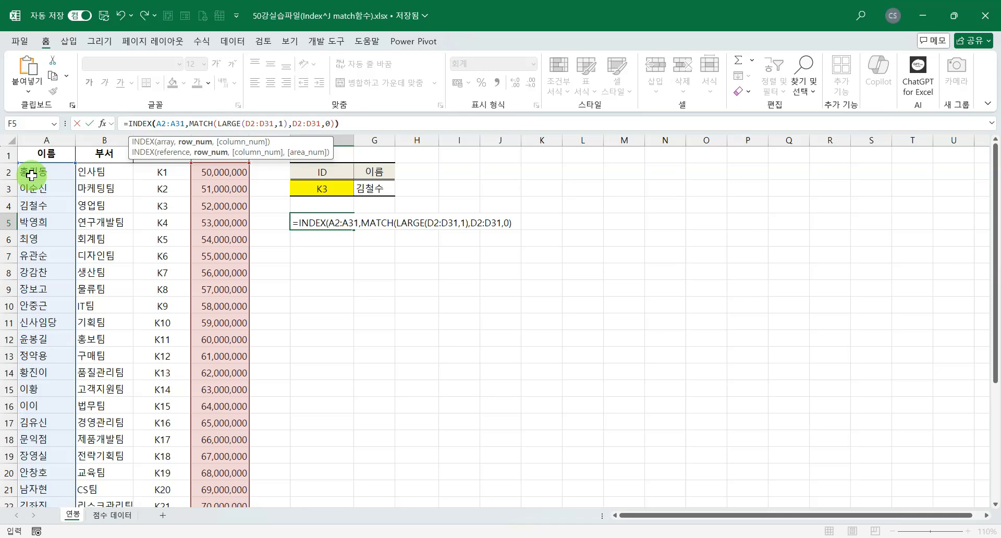
pyautogui.write(')')
pyautogui.press('Return')
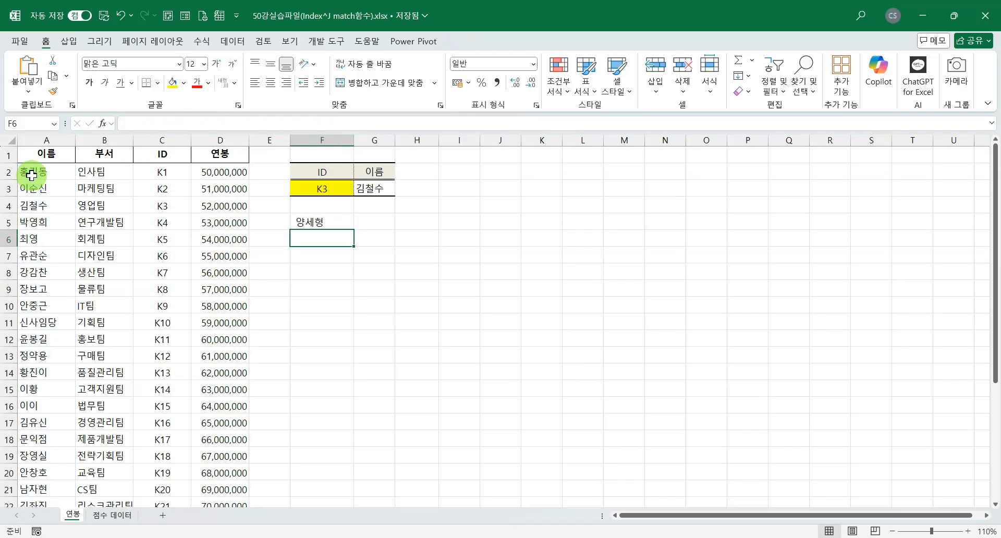
# Compare F5's returned name with the salary and name in the last row of the employee list
pyautogui.moveTo(336, 206); pyautogui.dragTo(347, 215)
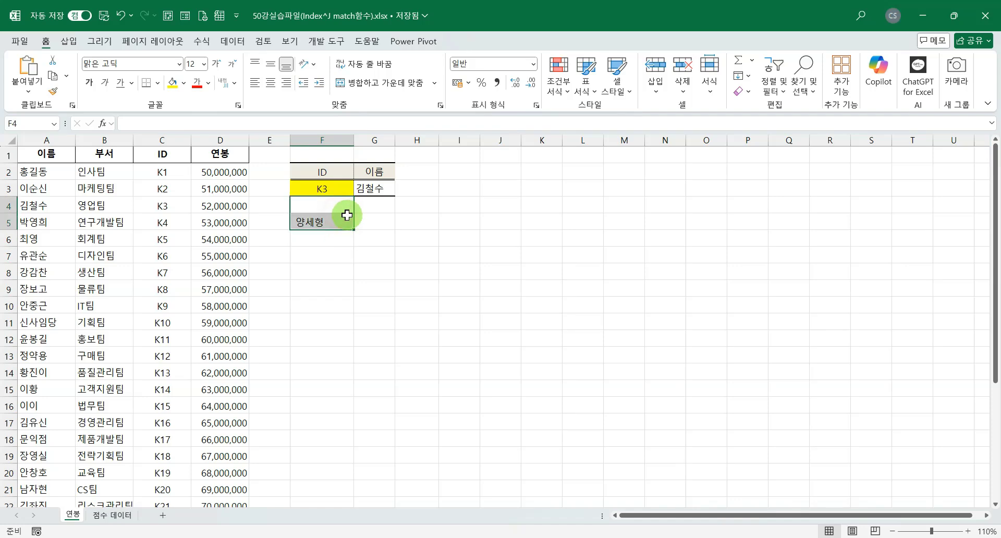
pyautogui.click(331, 223)
pyautogui.scroll(-4, 90, 415)
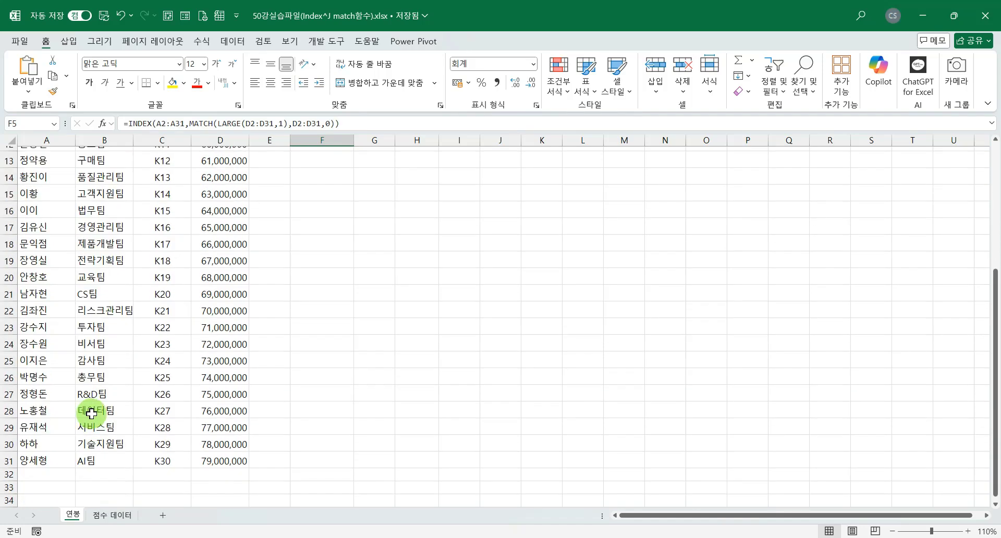
pyautogui.click(228, 461)
pyautogui.click(29, 459)
pyautogui.scroll(4, 351, 314)
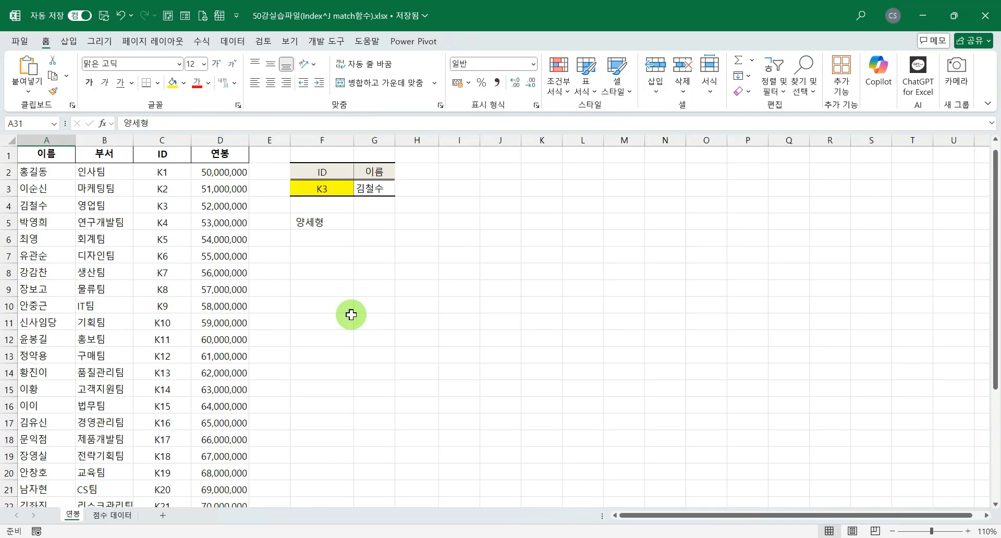
# Change the k argument of LARGE in F5's formula to 10 to return the tenth-highest earner's name
pyautogui.click(319, 221)
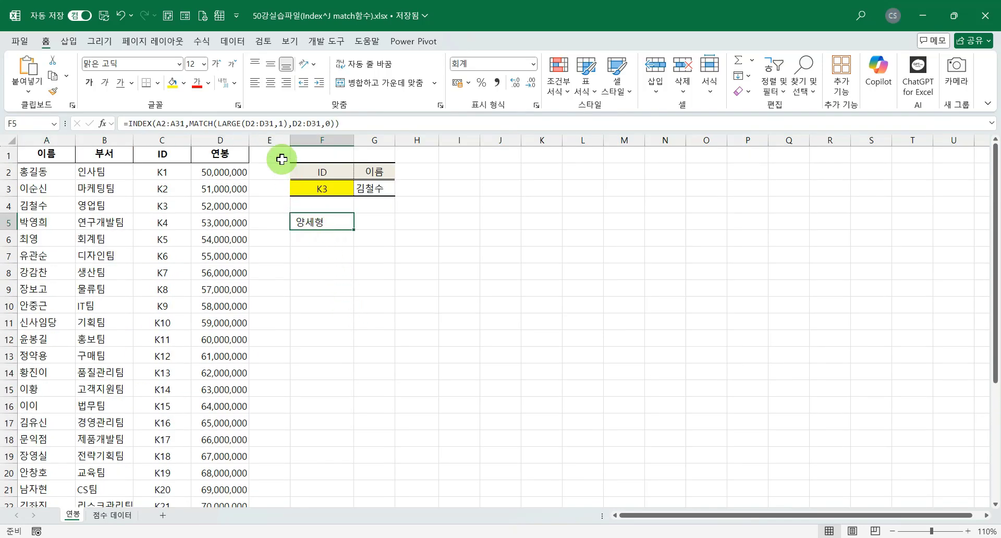
pyautogui.click(280, 124)
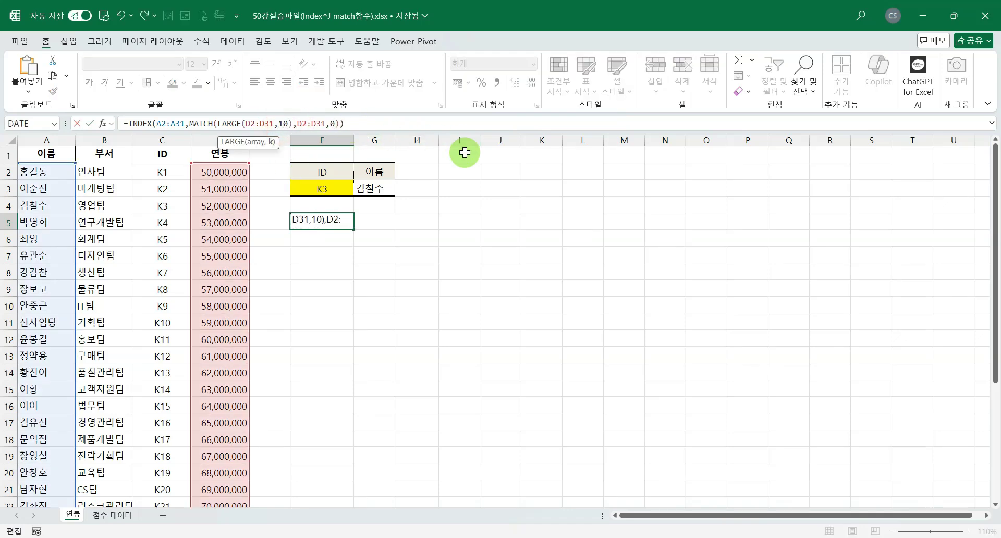
pyautogui.write('0')
pyautogui.press('Return')
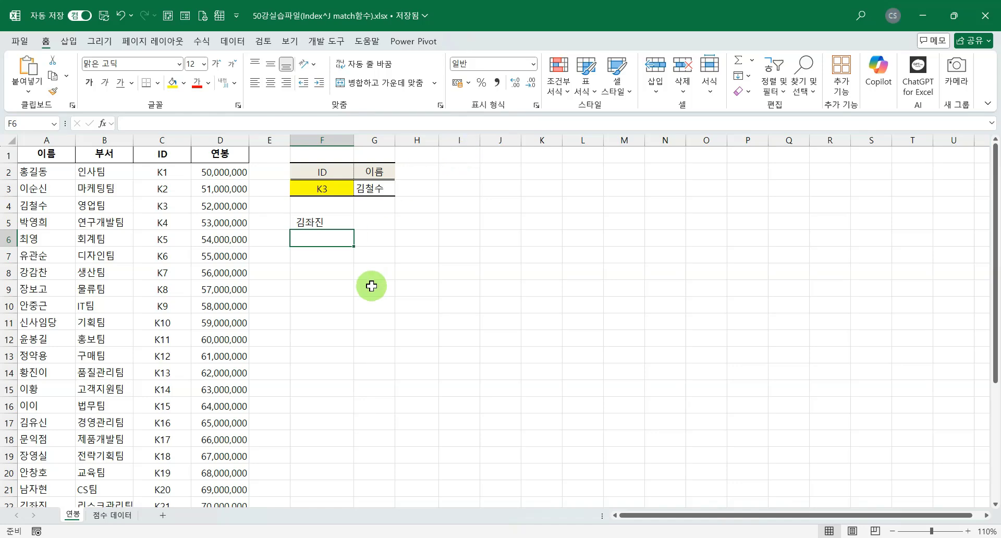
# Examine the highest salary in column D and the salary and ID in row 22
pyautogui.scroll(-2, 239, 328)
pyautogui.scroll(2, 237, 329)
pyautogui.scroll(-5, 230, 208)
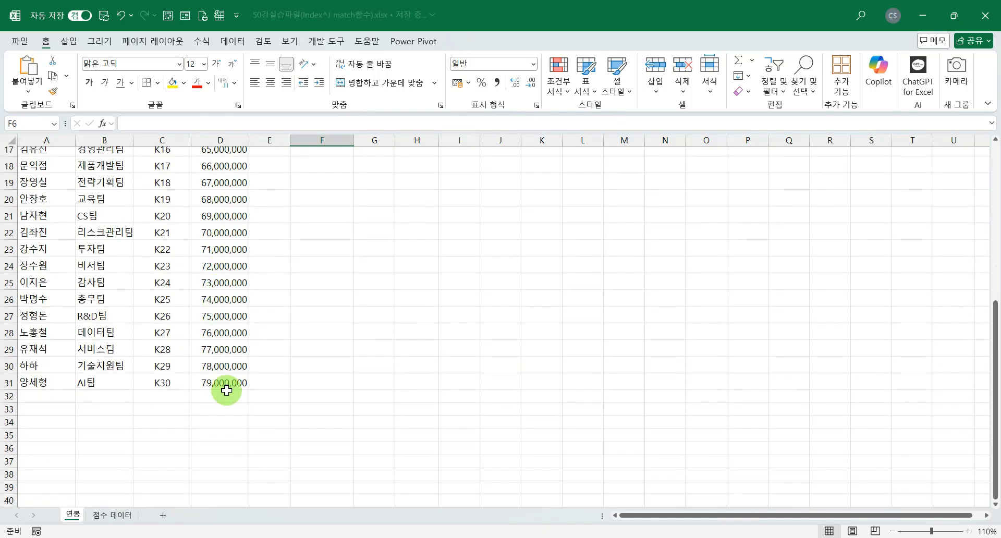
pyautogui.click(226, 383)
pyautogui.scroll(1, 228, 378)
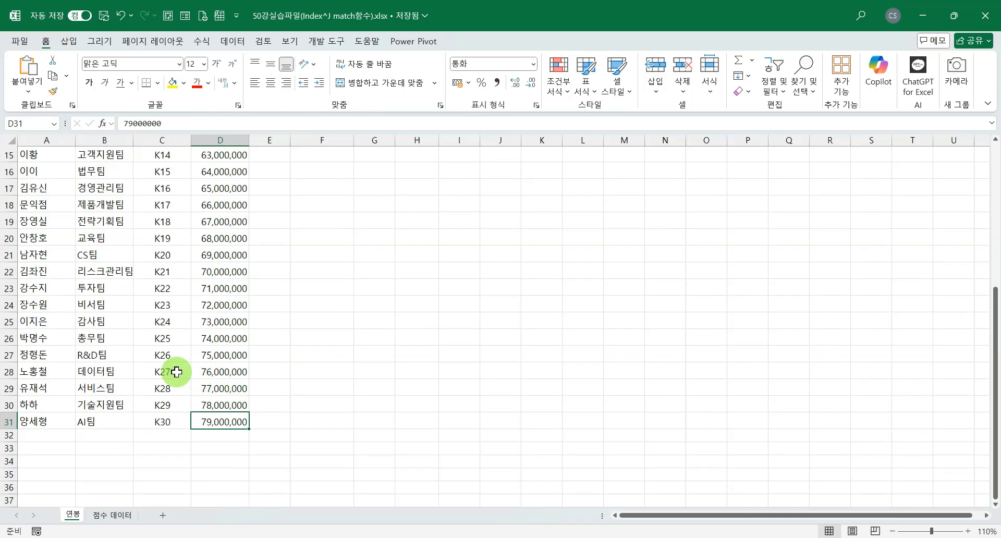
pyautogui.click(224, 271)
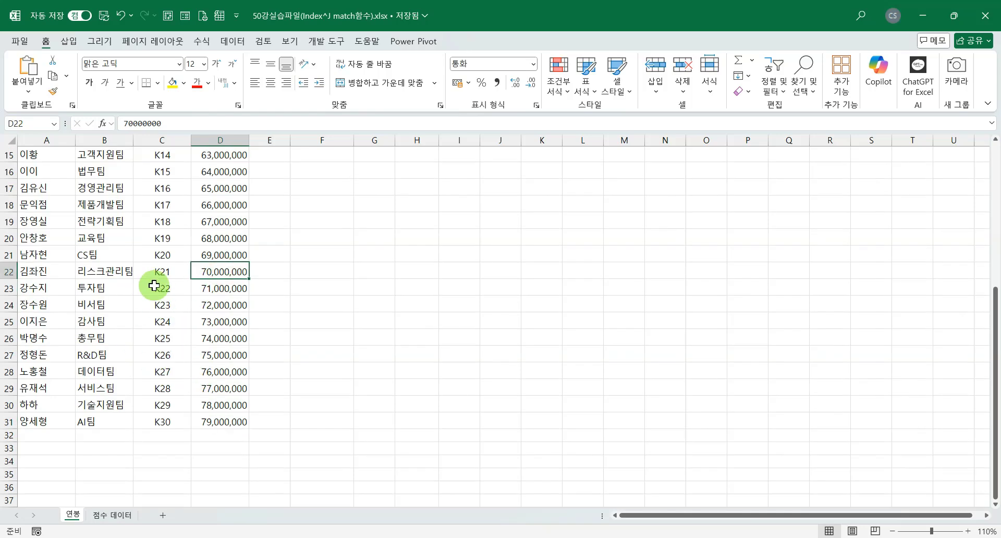
pyautogui.click(166, 272)
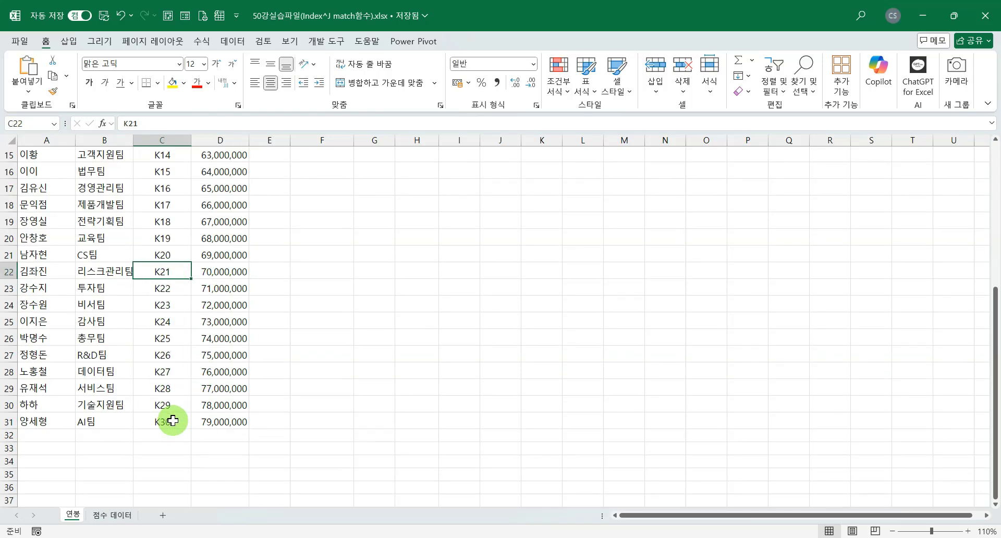
# Count up column D from the highest salary to the tenth-highest and check the name in that row
pyautogui.click(203, 418)
pyautogui.press('Up')
pyautogui.press('Up')
pyautogui.press('Up')
pyautogui.press('Up')
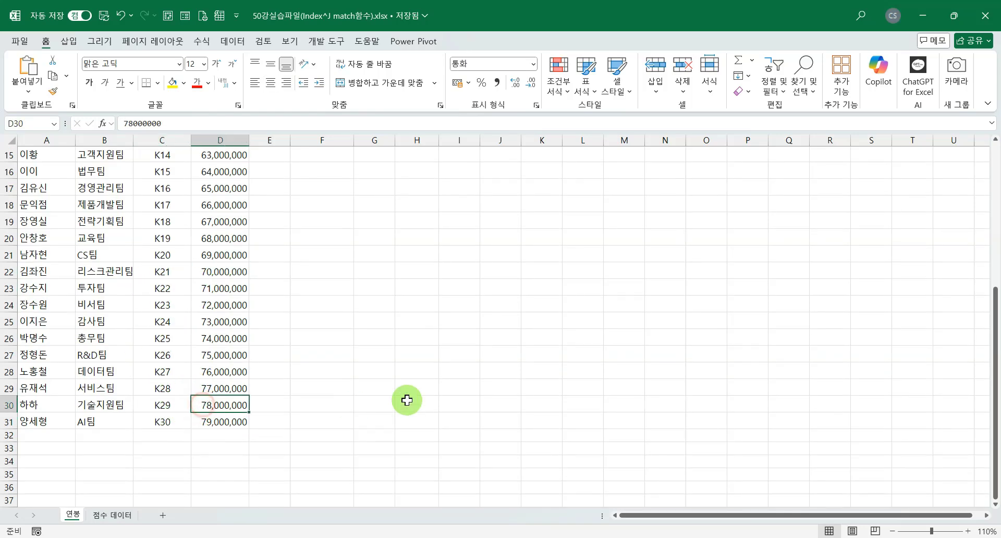
pyautogui.press('Up')
pyautogui.press('Up')
pyautogui.press('Up')
pyautogui.press('Up')
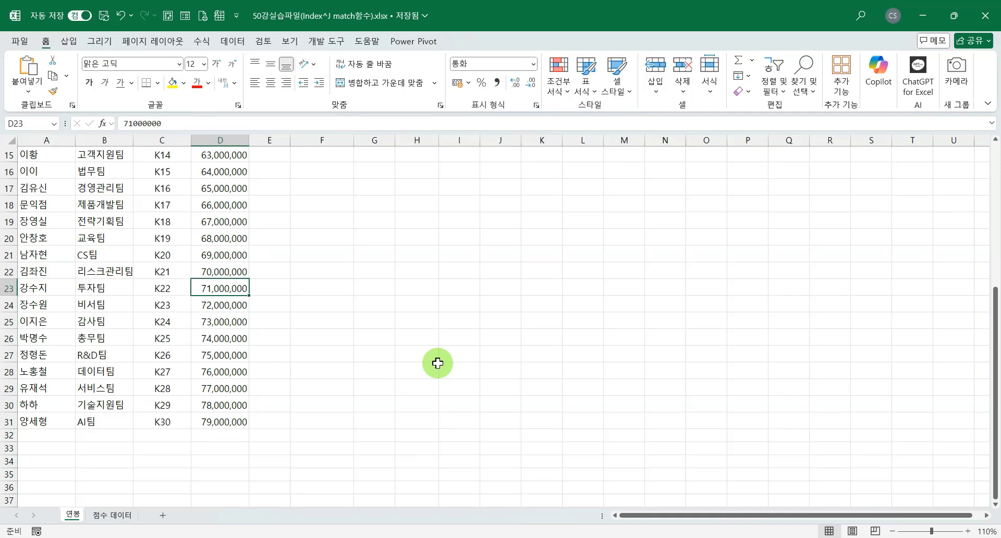
pyautogui.press('Up')
pyautogui.press('Left')
pyautogui.press('Left')
pyautogui.press('Left')
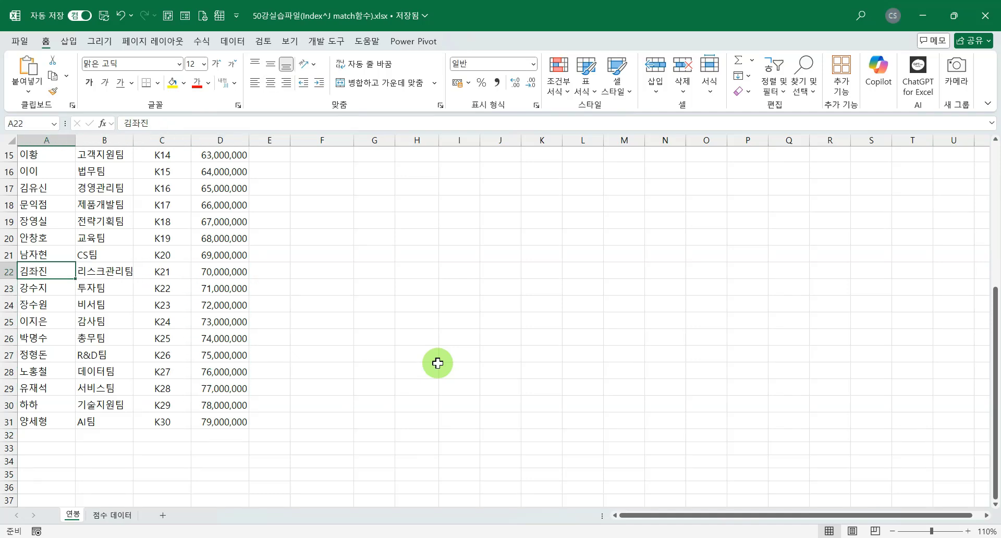
# Replace the nested LARGE function with SMALL in F5's INDEX and MATCH formula
pyautogui.scroll(5, 437, 363)
pyautogui.click(320, 223)
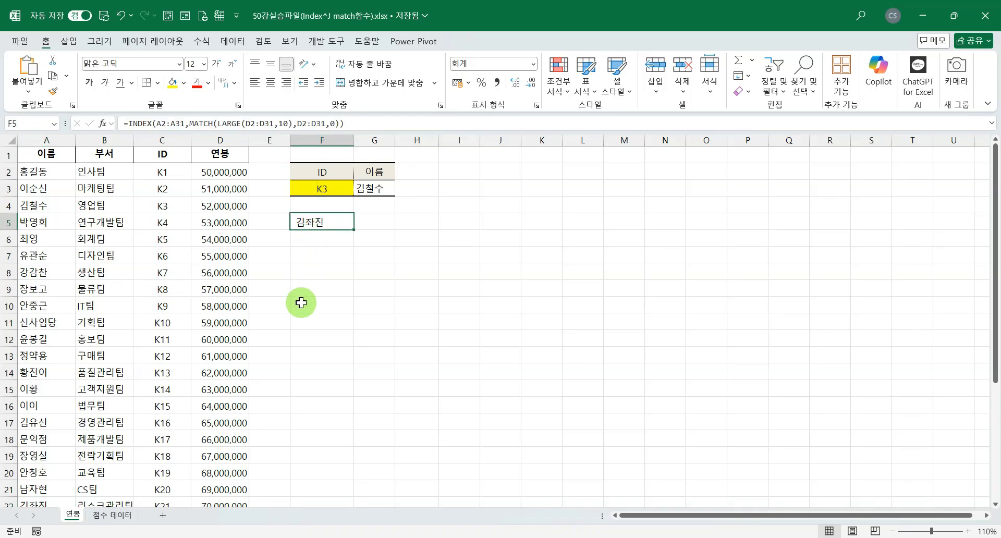
pyautogui.click(234, 123)
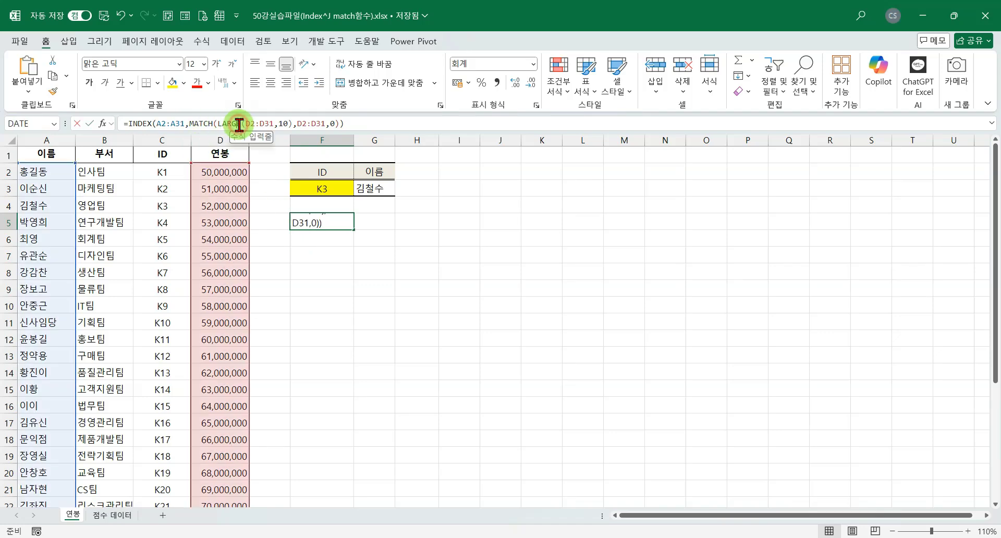
pyautogui.press('Escape')
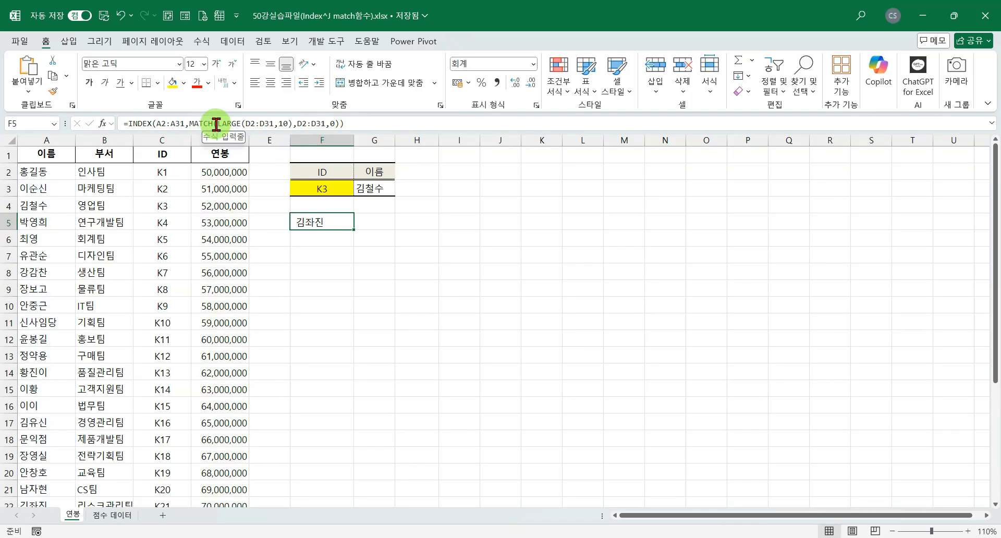
pyautogui.click(219, 124)
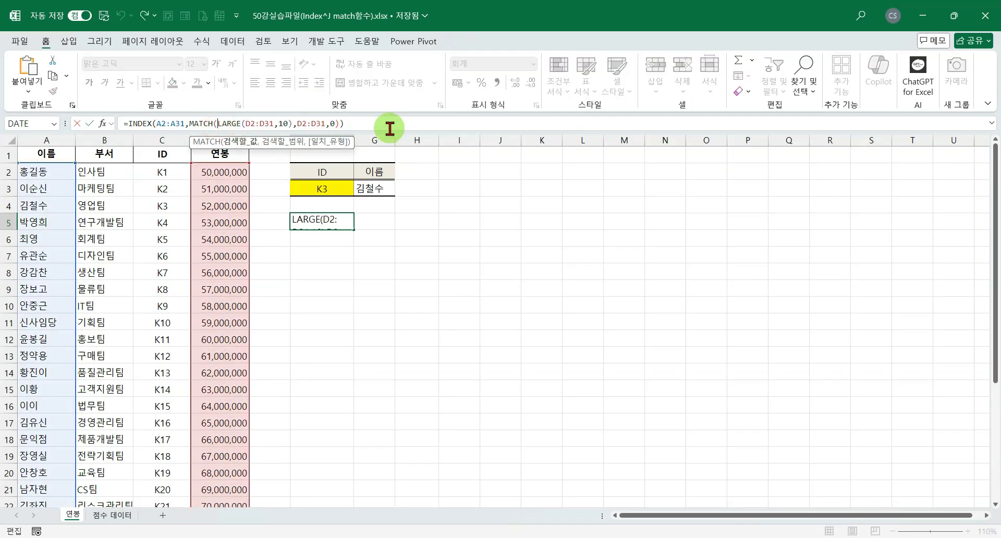
pyautogui.press('Delete')
pyautogui.press('Delete')
pyautogui.press('Delete')
pyautogui.press('Delete')
pyautogui.press('Delete')
pyautogui.write('small')
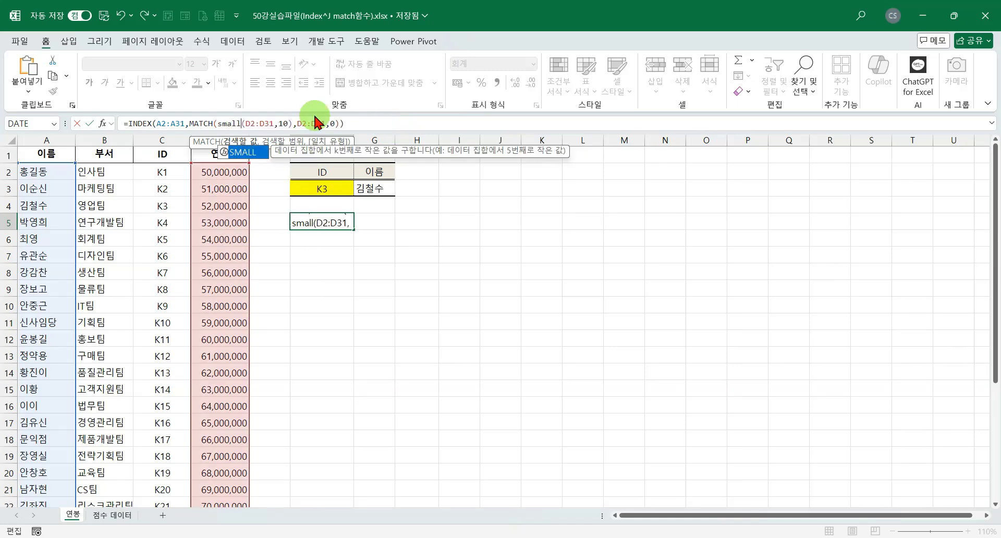
# Set the k argument of SMALL in F5's formula to 1 to return the lowest earner's name
pyautogui.click(280, 124)
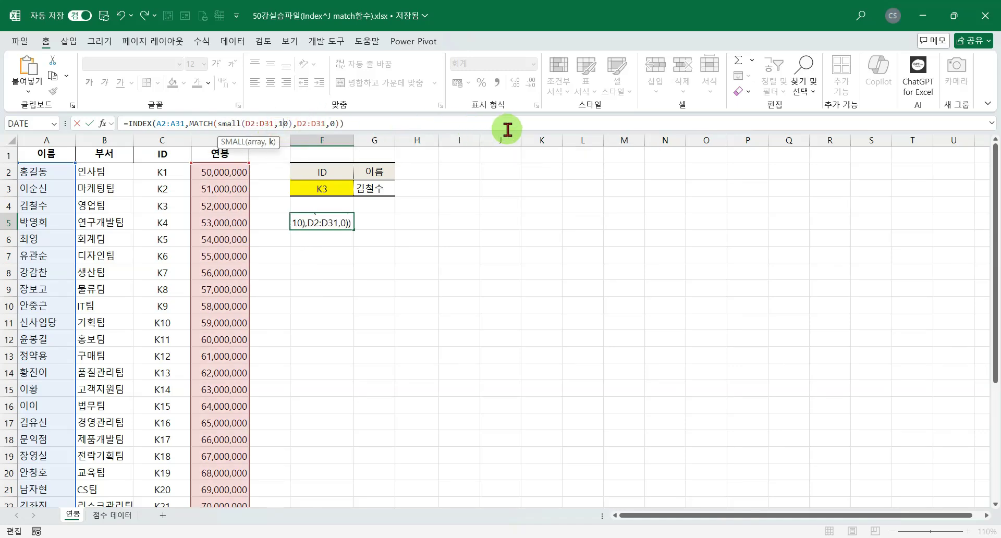
pyautogui.press('Return')
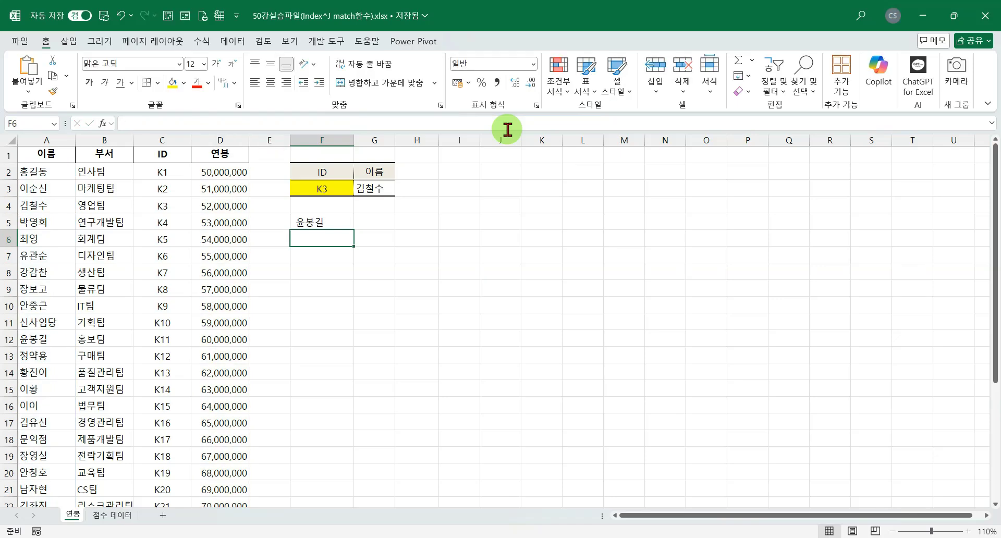
pyautogui.press('Up')
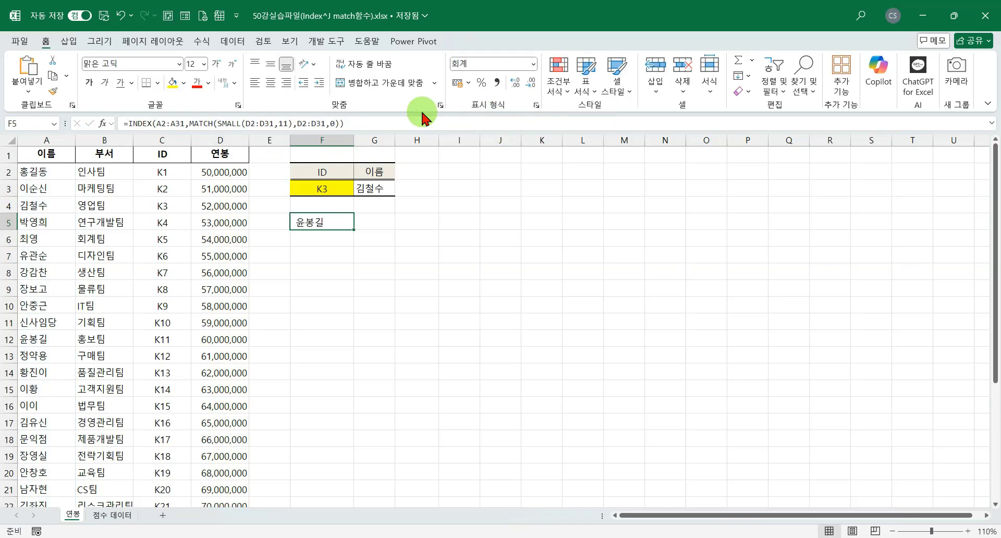
pyautogui.click(283, 124)
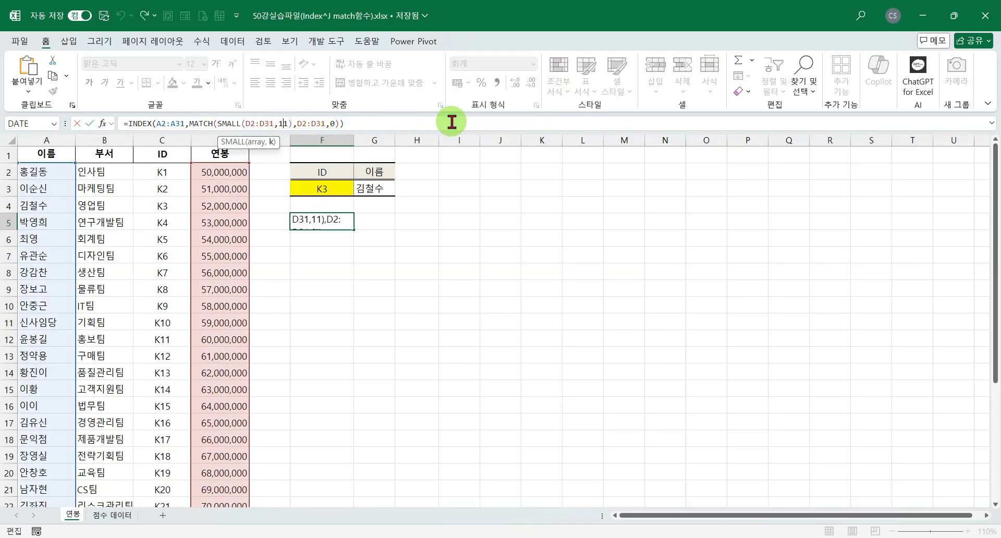
pyautogui.press('Return')
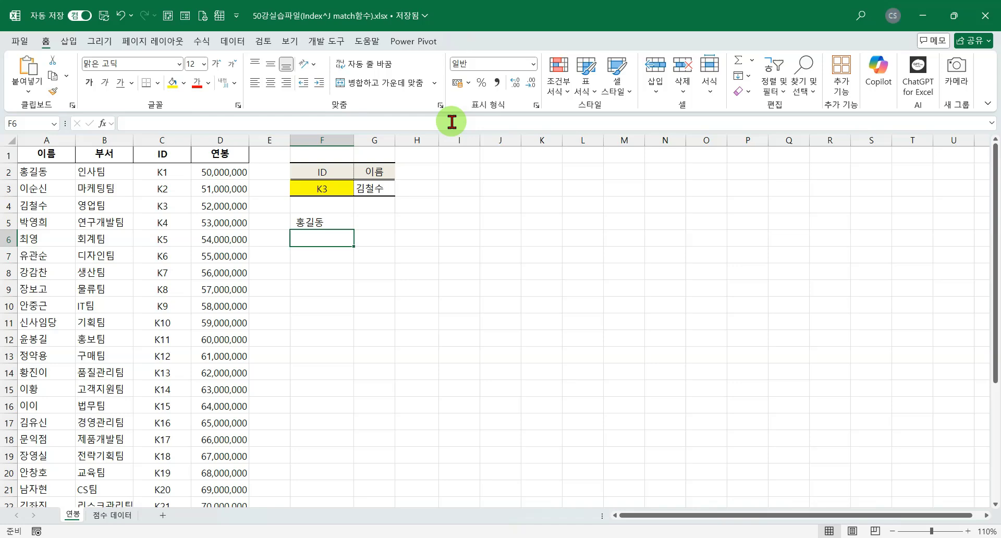
# Compare F5's name with the lowest salary in D2 and inspect the nested SMALL(D2:D31,1) argument
pyautogui.click(323, 219)
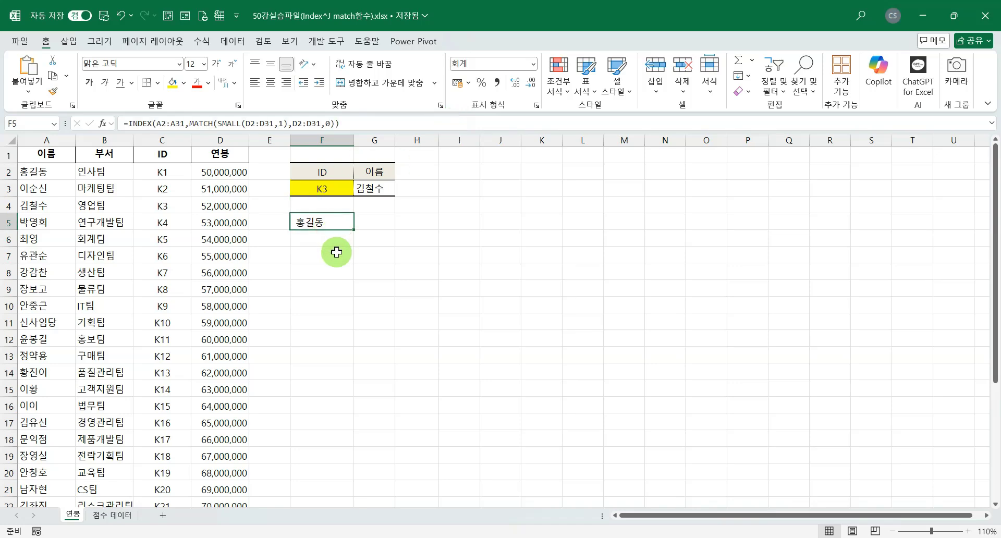
pyautogui.click(227, 172)
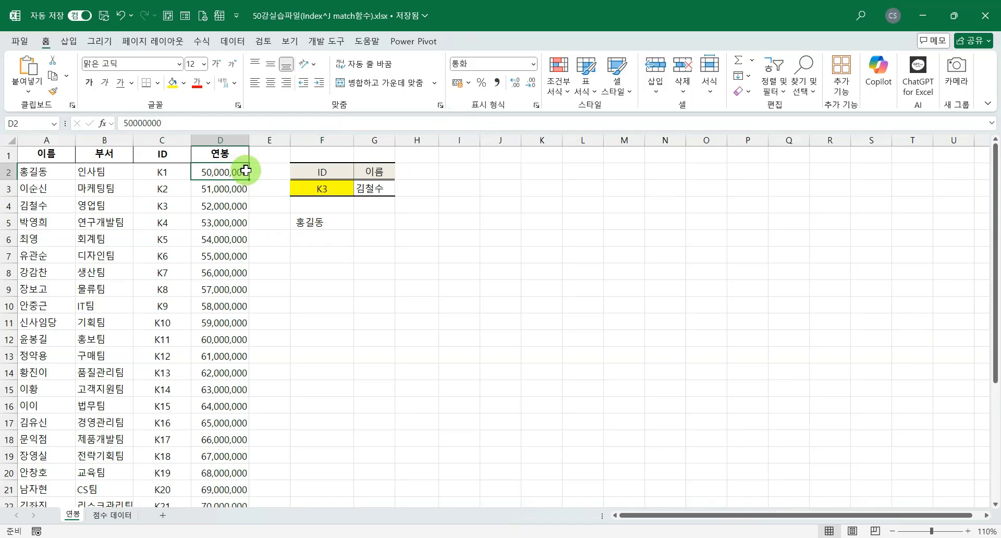
pyautogui.click(317, 220)
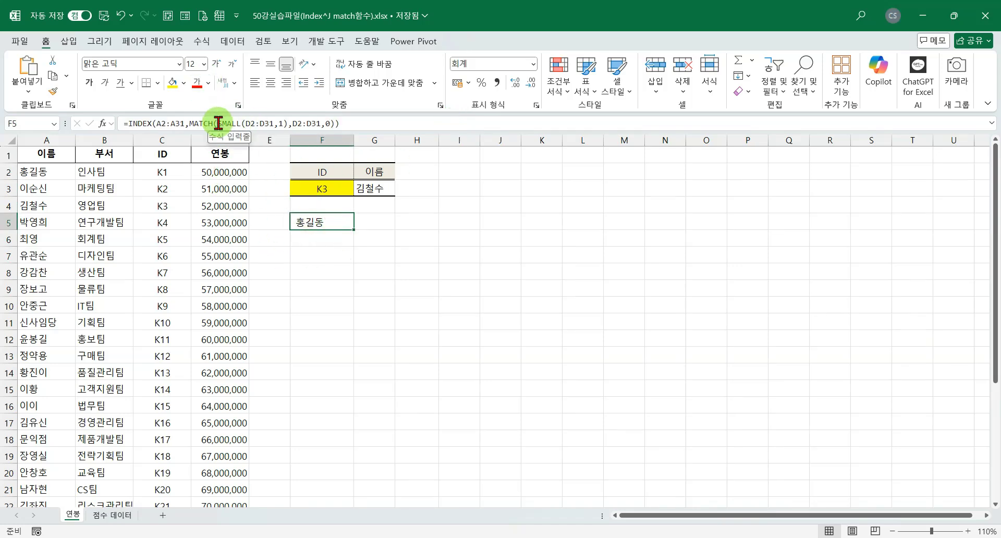
pyautogui.moveTo(219, 123); pyautogui.dragTo(284, 124)
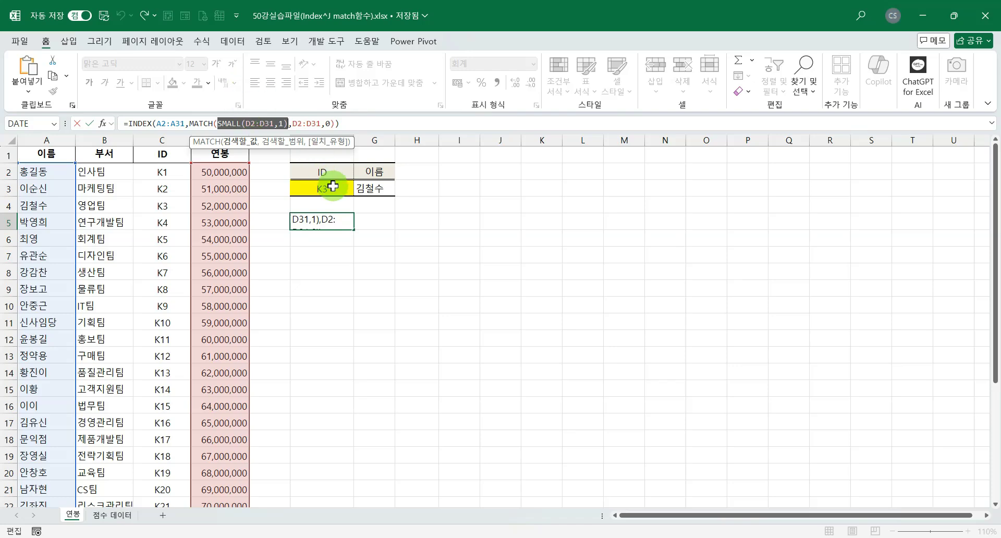
pyautogui.press('Escape')
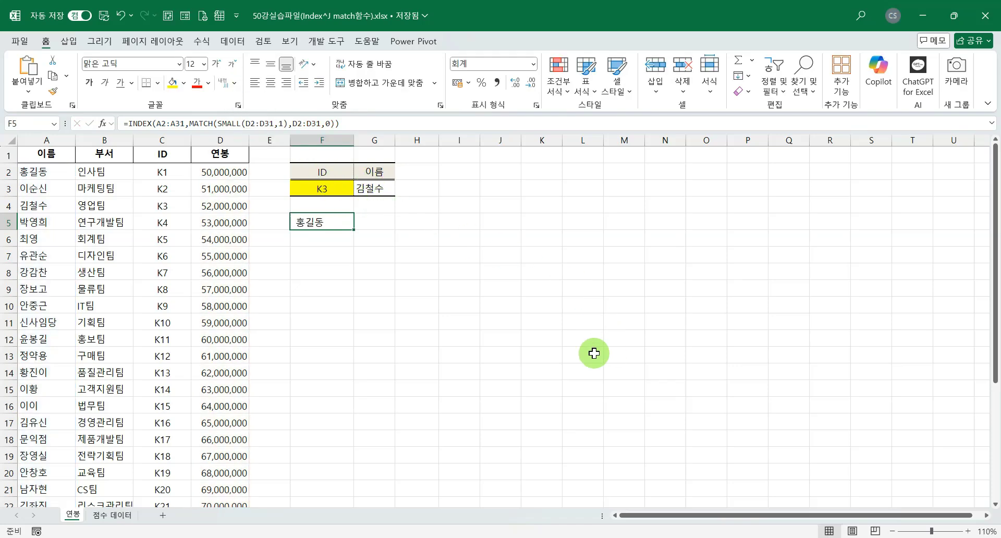
pyautogui.scroll(-2, 522, 334)
pyautogui.click(386, 297)
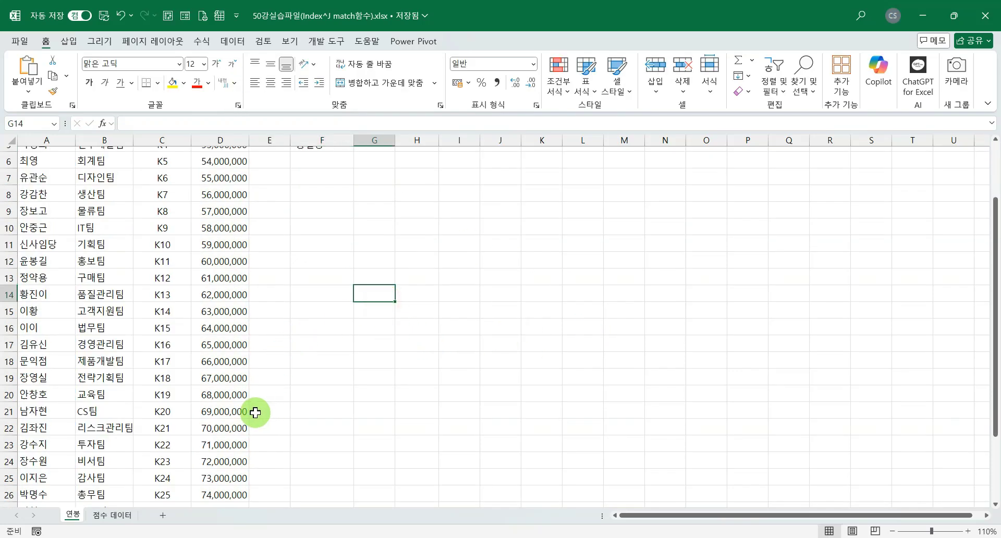
# On the 점수 데이터 sheet, examine D2's VLOOKUP grade formula and the average scores in L3:L7 of the match grade table
pyautogui.click(107, 516)
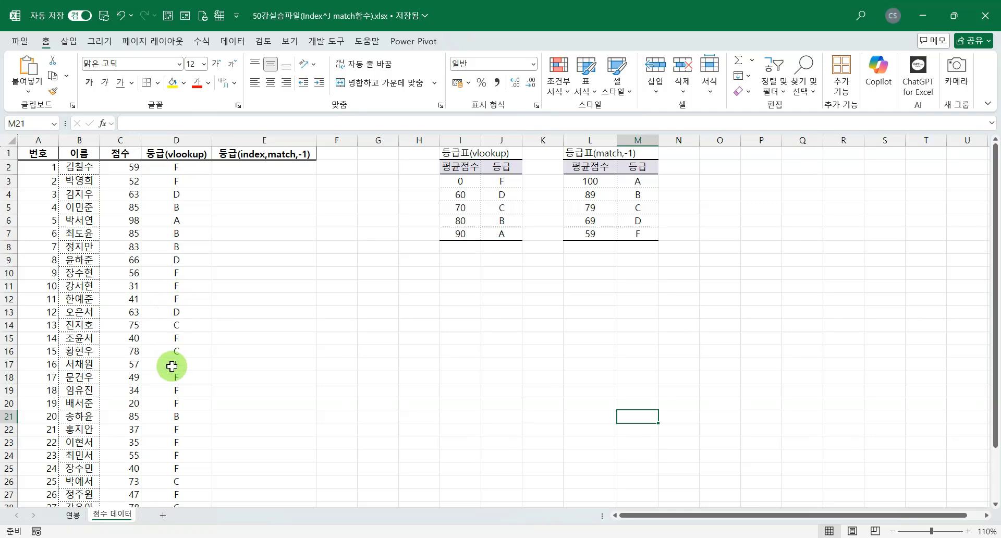
pyautogui.click(176, 167)
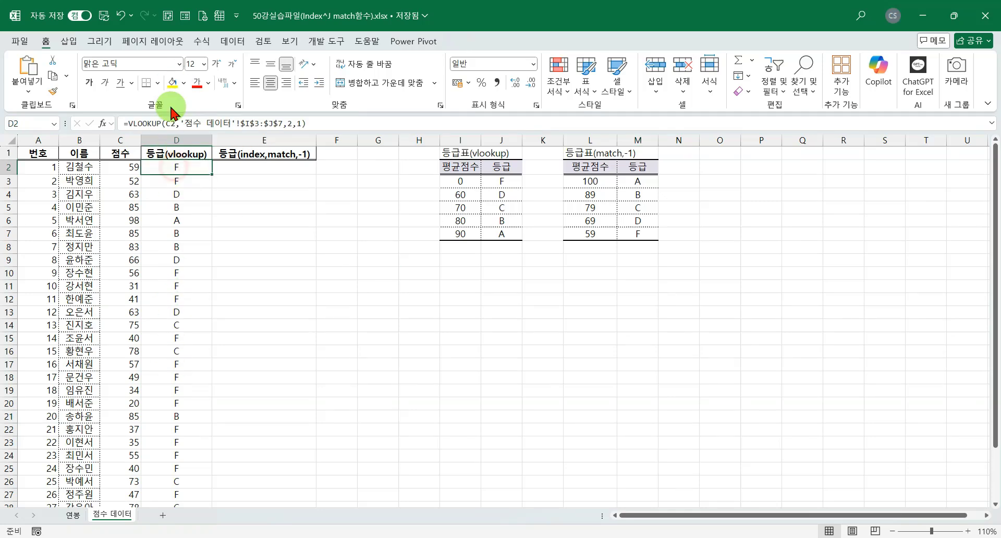
pyautogui.click(136, 123)
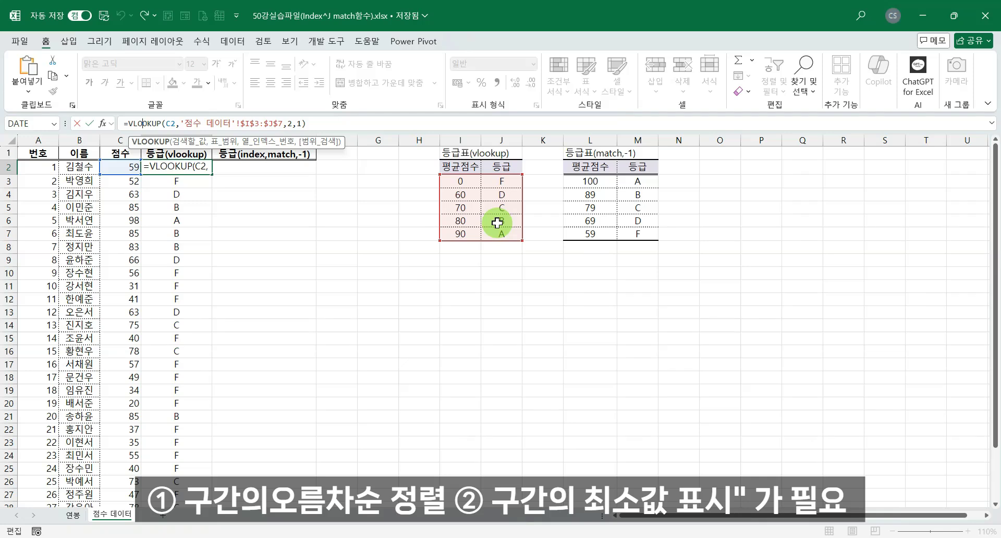
pyautogui.press('Escape')
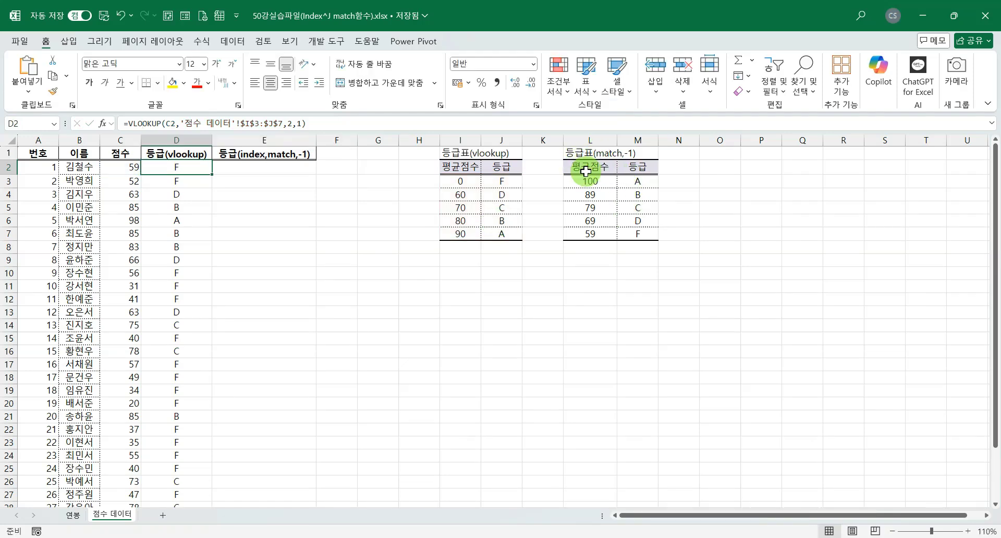
pyautogui.moveTo(592, 179); pyautogui.dragTo(598, 235)
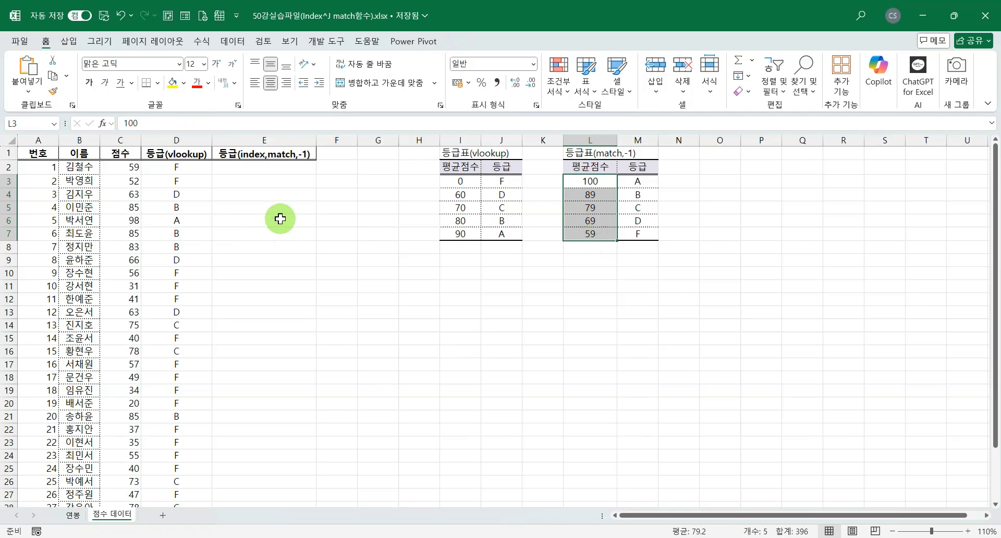
# Start a MATCH formula in E2 with the score in C2 as the lookup value
pyautogui.click(242, 167)
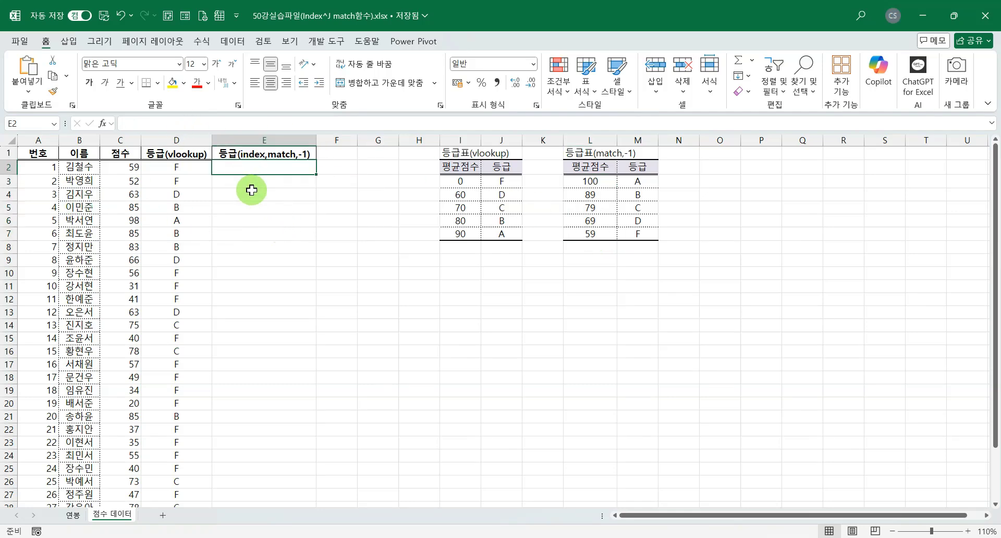
pyautogui.write('=')
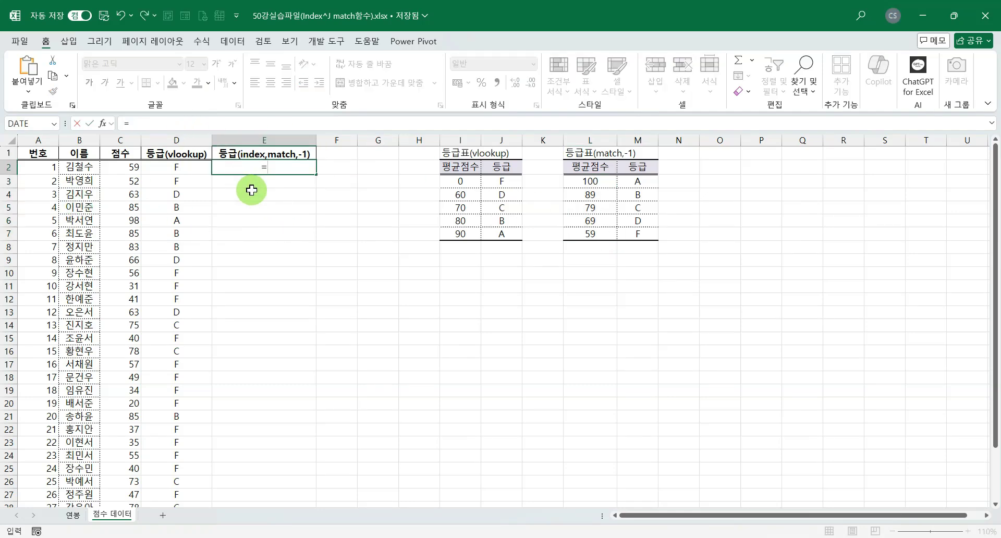
pyautogui.write('matc')
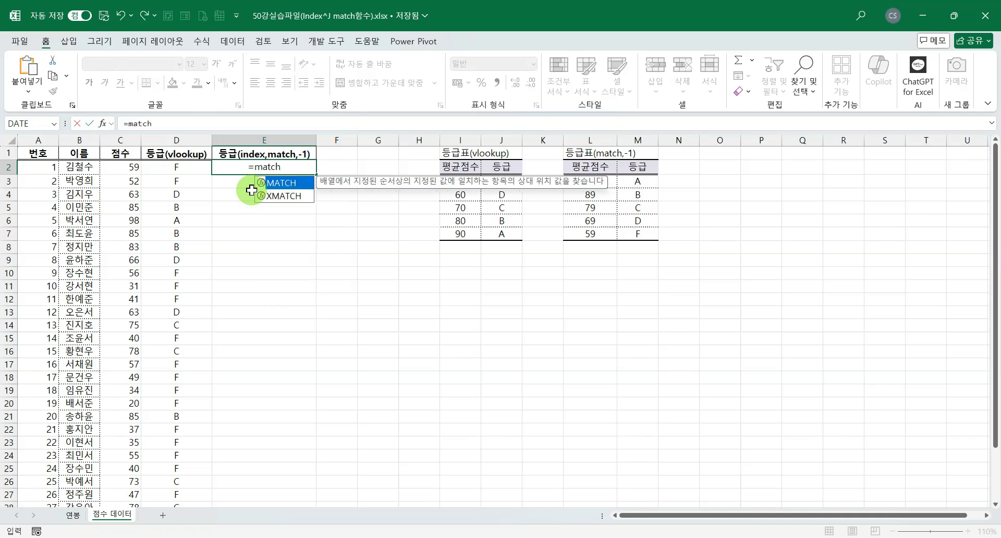
pyautogui.write('h')
pyautogui.press('Tab')
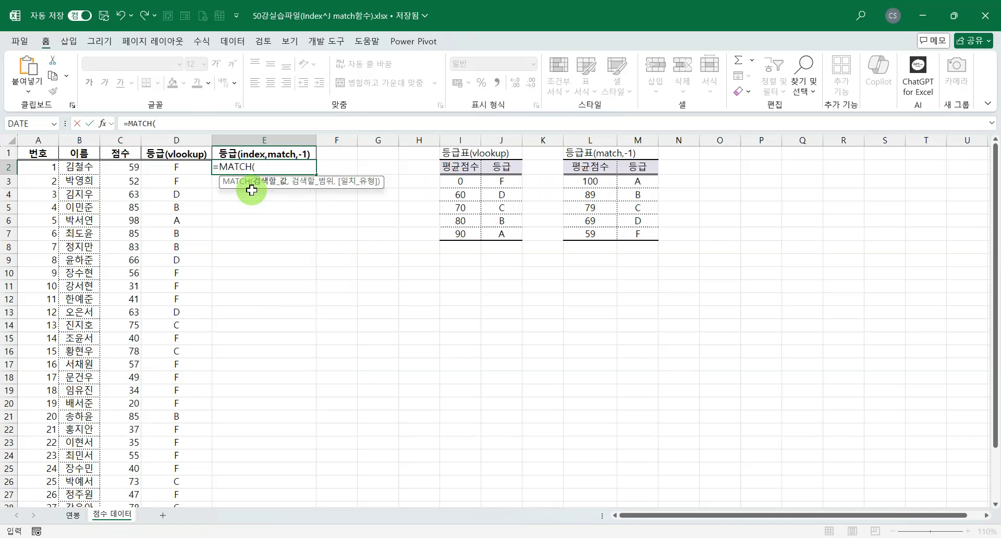
pyautogui.click(137, 167)
pyautogui.write(',')
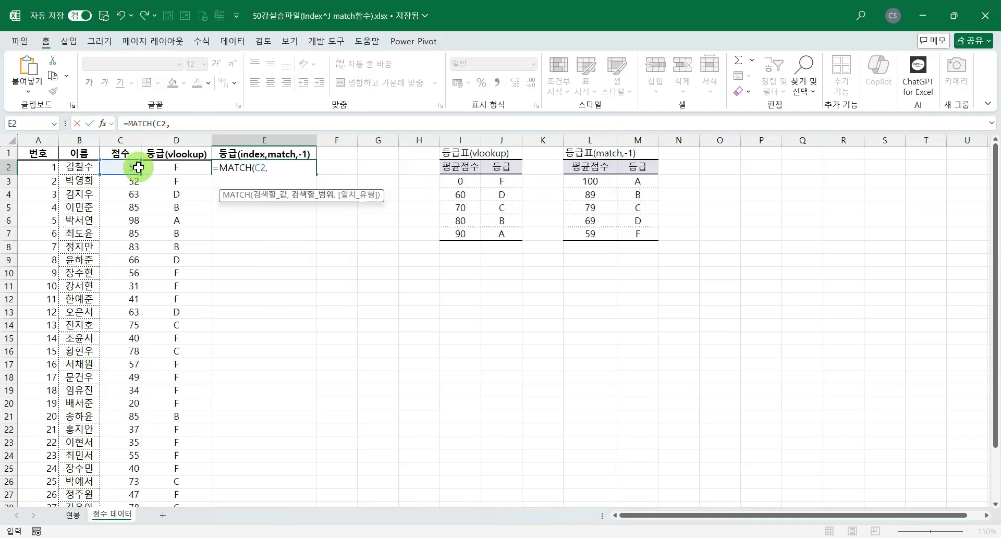
# Complete E2's MATCH formula with the absolute lookup range $L$3:$L$7 and match type -1
pyautogui.moveTo(591, 181); pyautogui.dragTo(591, 229)
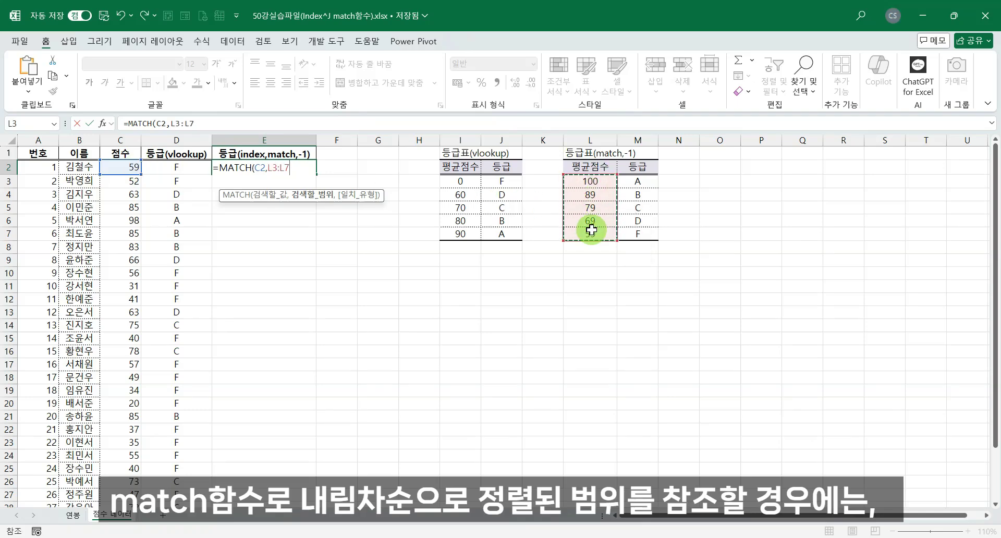
pyautogui.press('F4')
pyautogui.write(',')
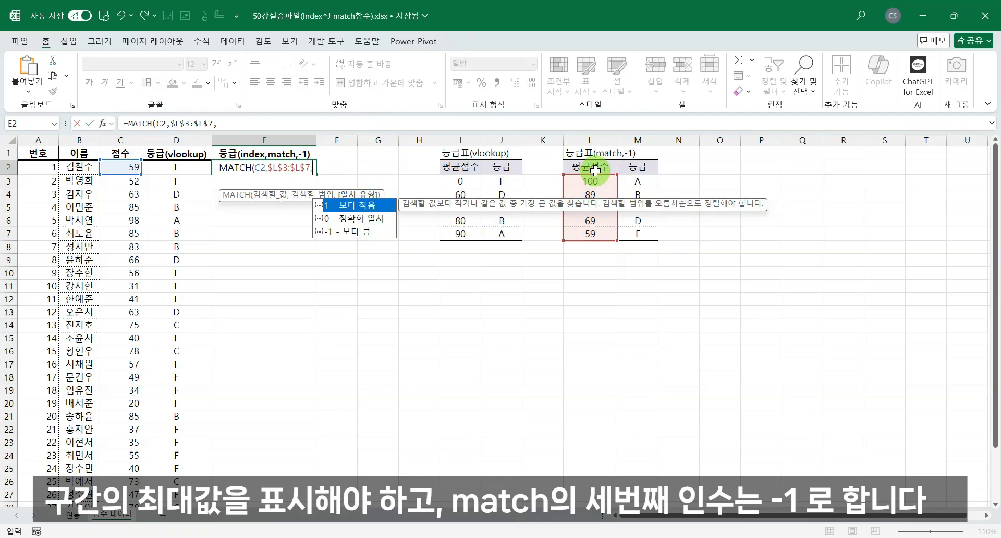
pyautogui.click(354, 235)
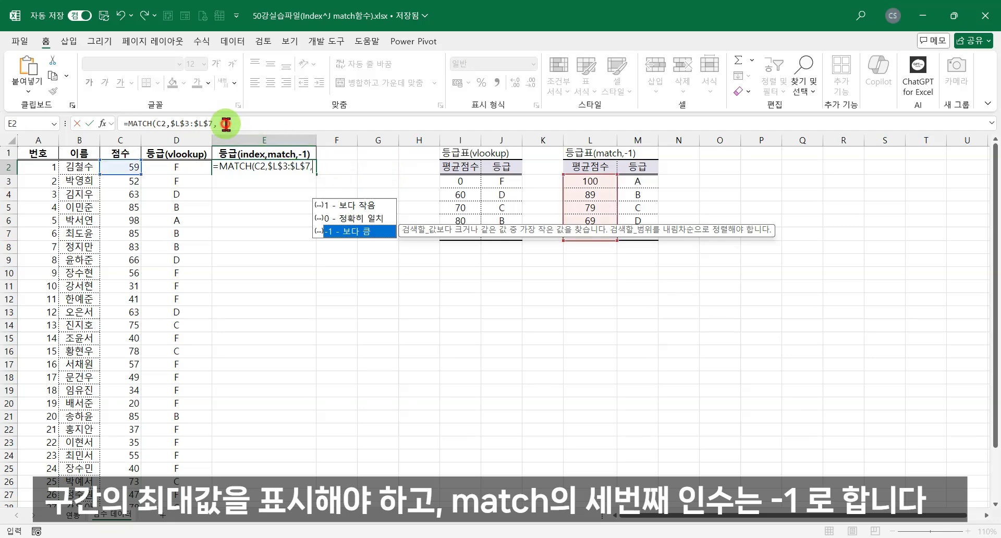
pyautogui.click(252, 125)
pyautogui.write('-1')
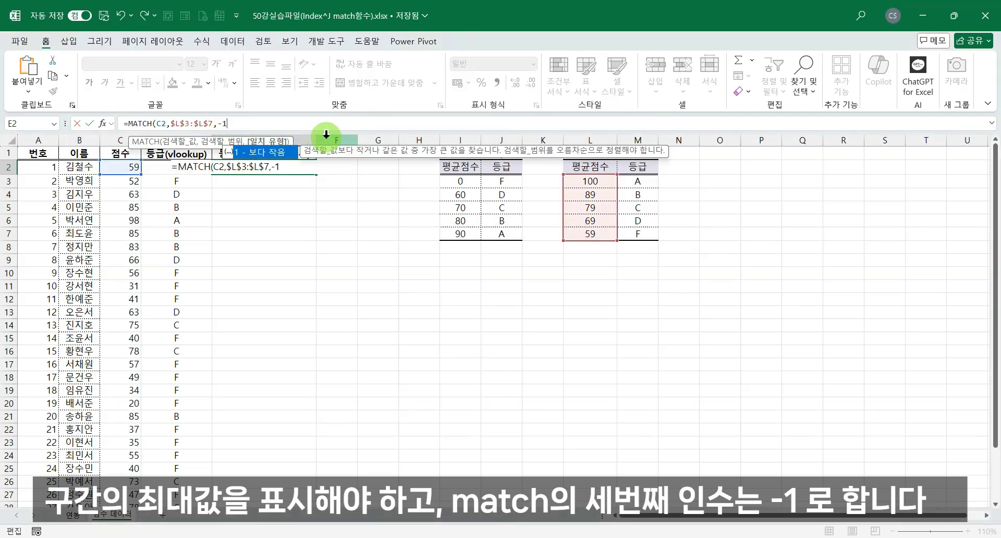
pyautogui.press('Return')
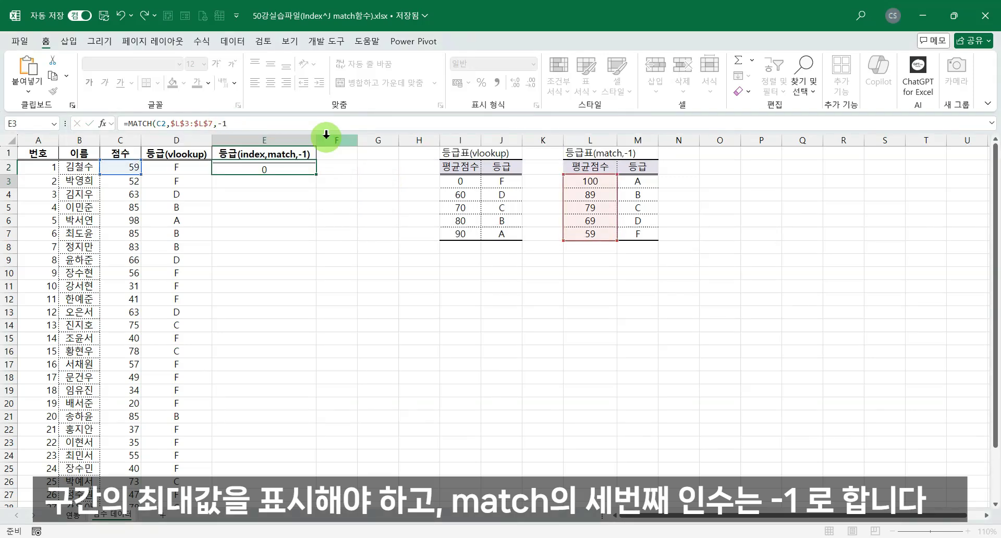
# Review the arguments of E2's MATCH formula against the score in C2 and the match grade table
pyautogui.click(284, 165)
pyautogui.click(131, 123)
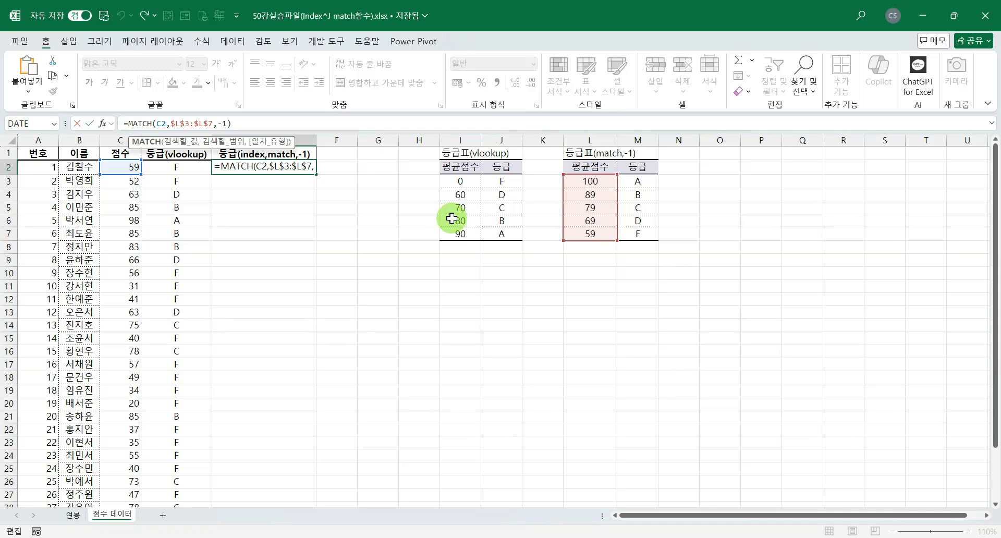
pyautogui.hotkey('ctrl', 'Return')
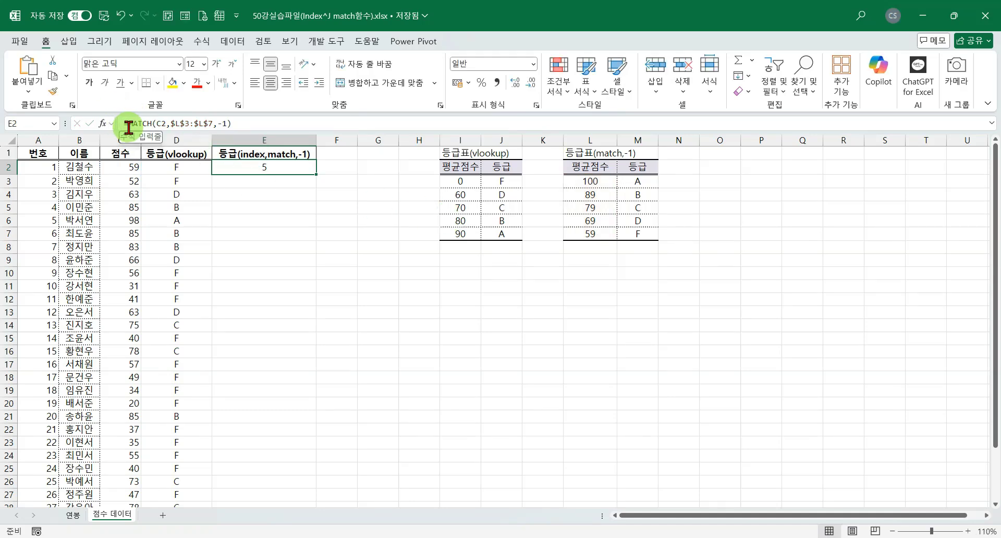
# Cut the MATCH expression out of E2's formula and start an INDEX function there with the absolute grade range $M$3:$M$7 as its array
pyautogui.moveTo(126, 124); pyautogui.dragTo(238, 125)
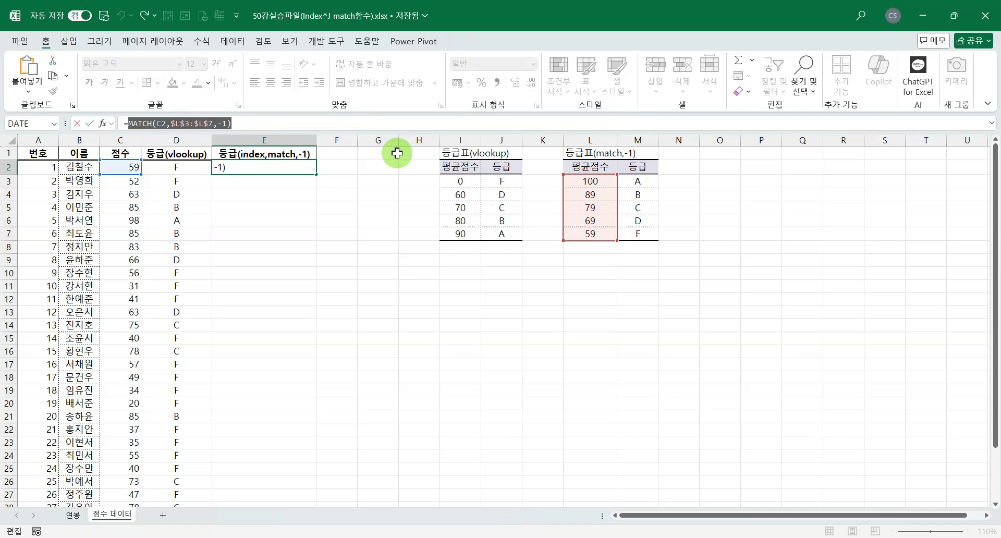
pyautogui.hotkey('ctrl', 'x')
pyautogui.write('inde')
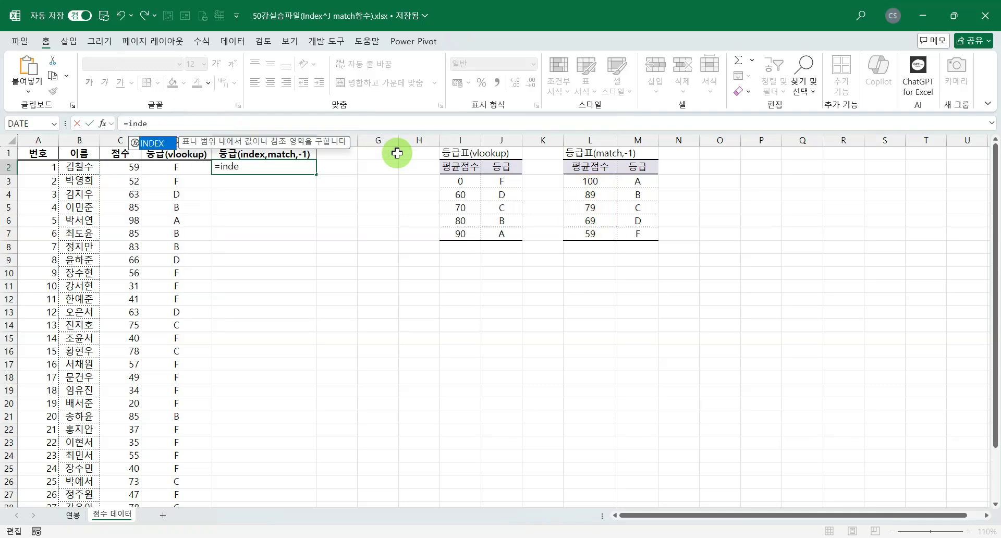
pyautogui.write('x')
pyautogui.press('Tab')
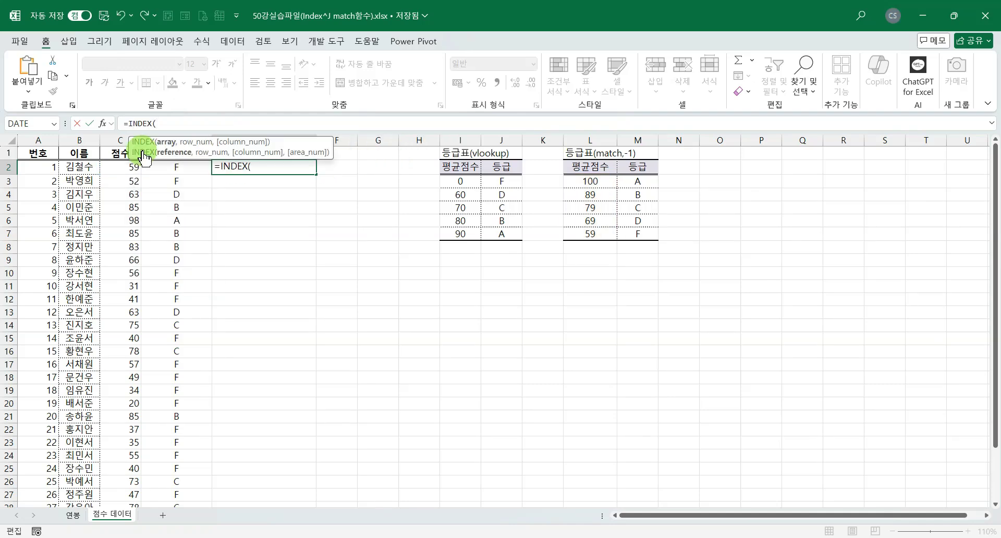
pyautogui.moveTo(632, 181); pyautogui.dragTo(637, 228)
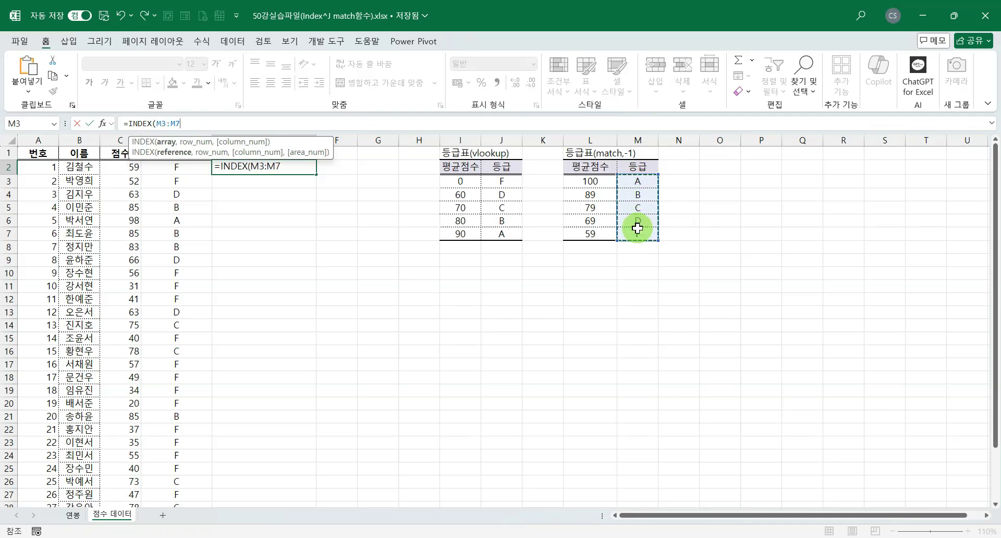
pyautogui.press('F4')
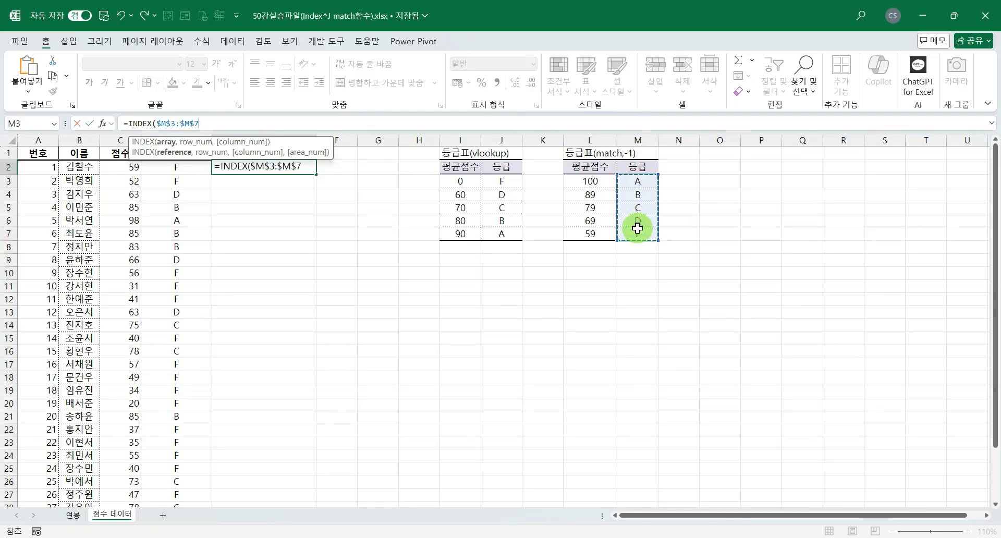
pyautogui.write(',')
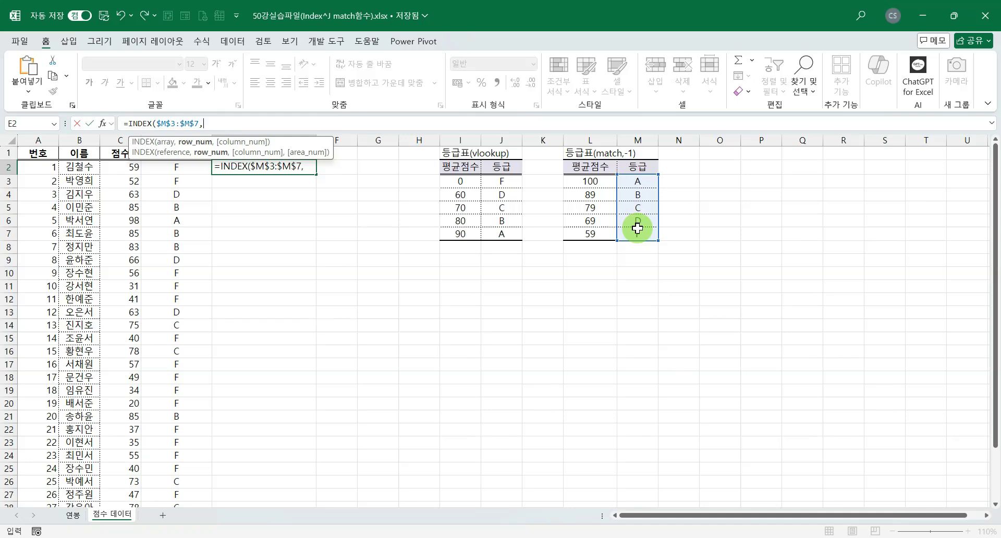
# Insert the cut MATCH(C2,$L$3:$L$7,-1) as the INDEX row number and complete E2's formula
pyautogui.write('MATCH(C2,$L$3:$L$7,-1)')
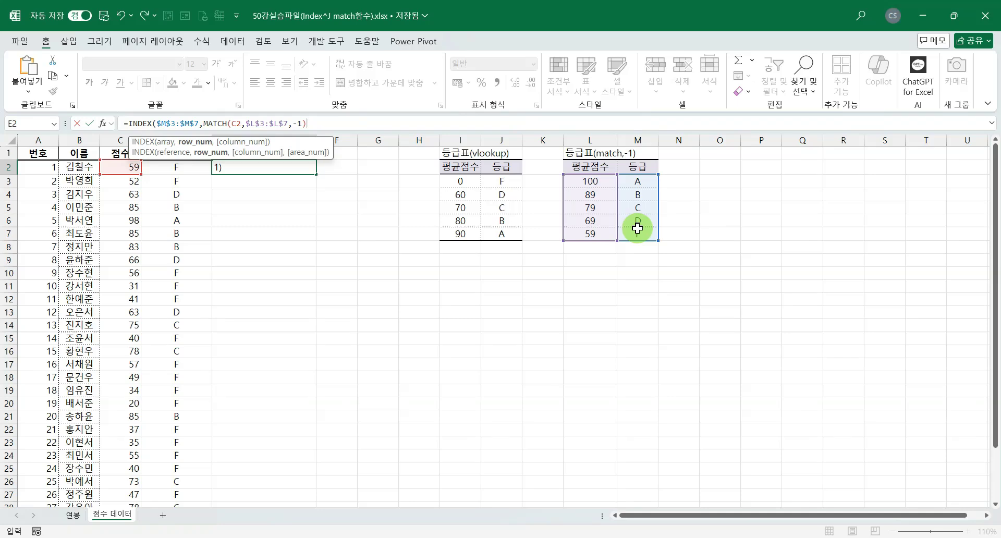
pyautogui.write(')')
pyautogui.press('Return')
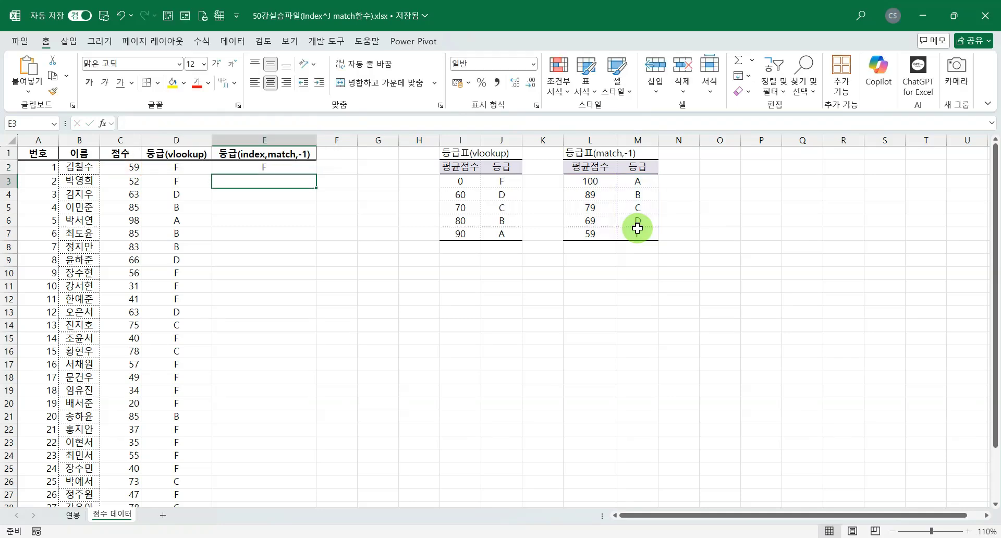
# Fill E2's INDEX and MATCH formula down column E for every student in the score list
pyautogui.click(241, 167)
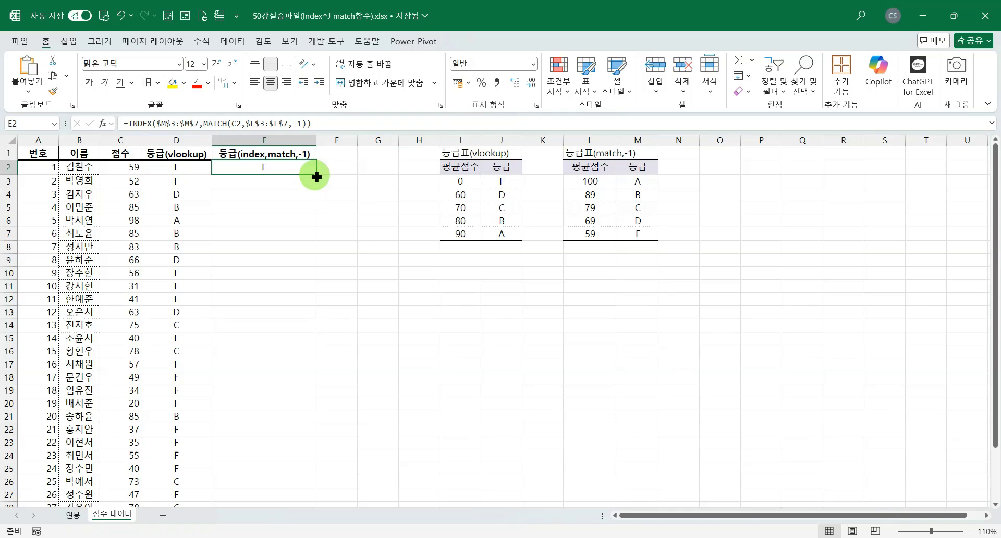
pyautogui.doubleClick(316, 177)
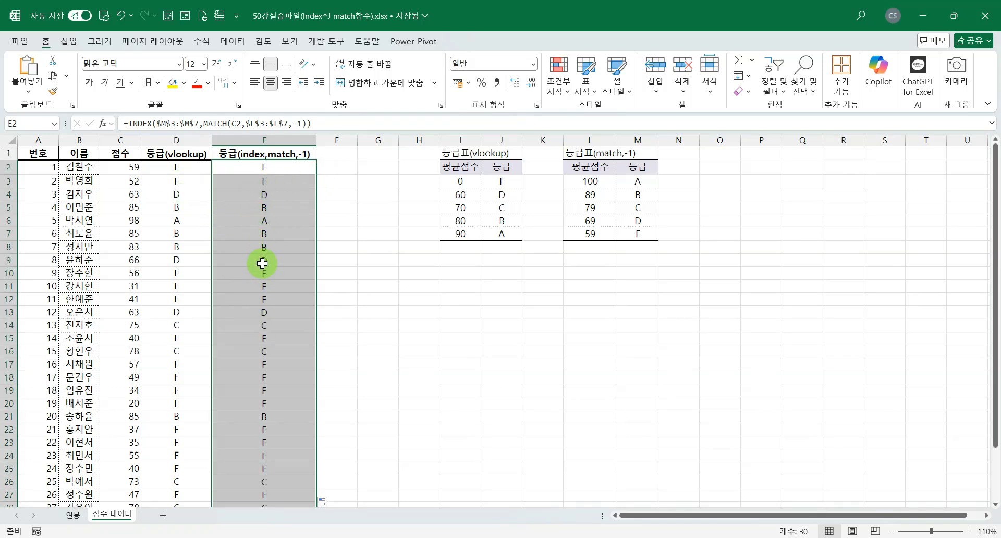
pyautogui.scroll(-2, 259, 323)
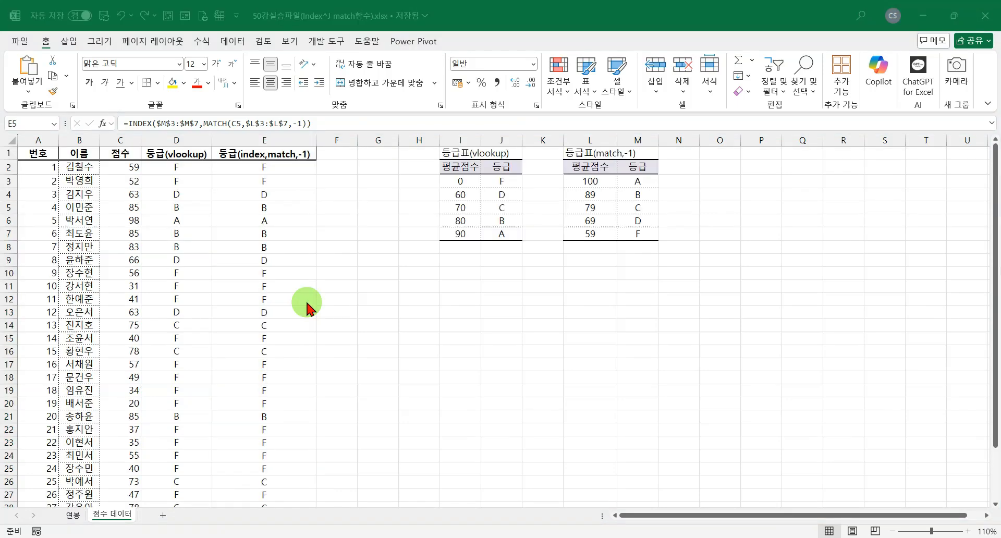
# Compare the VLOOKUP grades in column D with the INDEX/MATCH grades in column E, along with the sort order of both grade tables
pyautogui.click(295, 162)
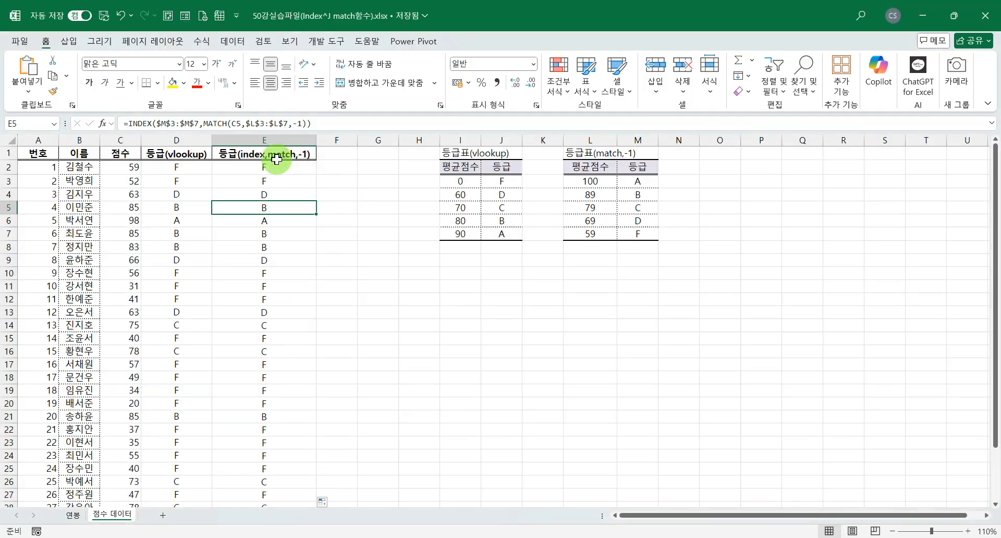
pyautogui.click(276, 170)
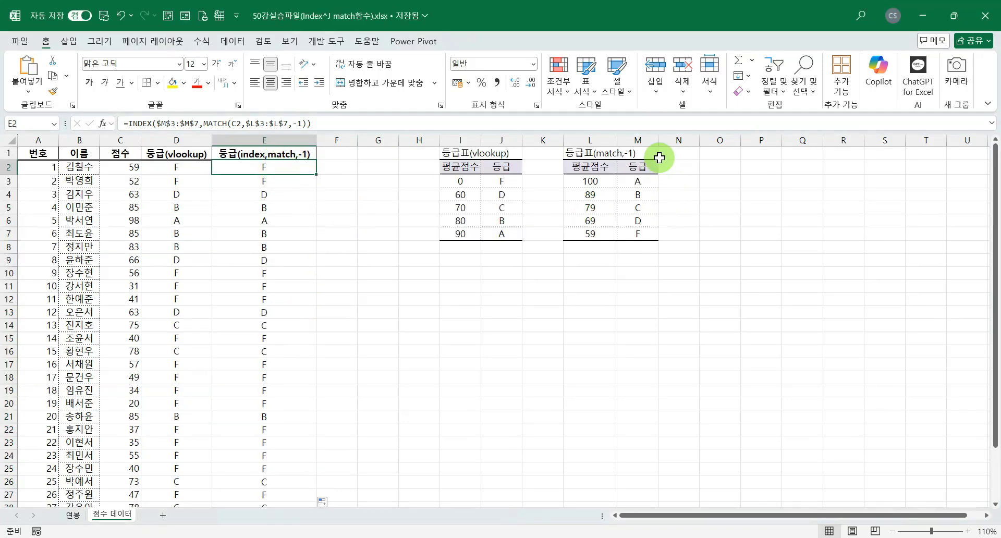
pyautogui.moveTo(585, 180); pyautogui.dragTo(595, 239)
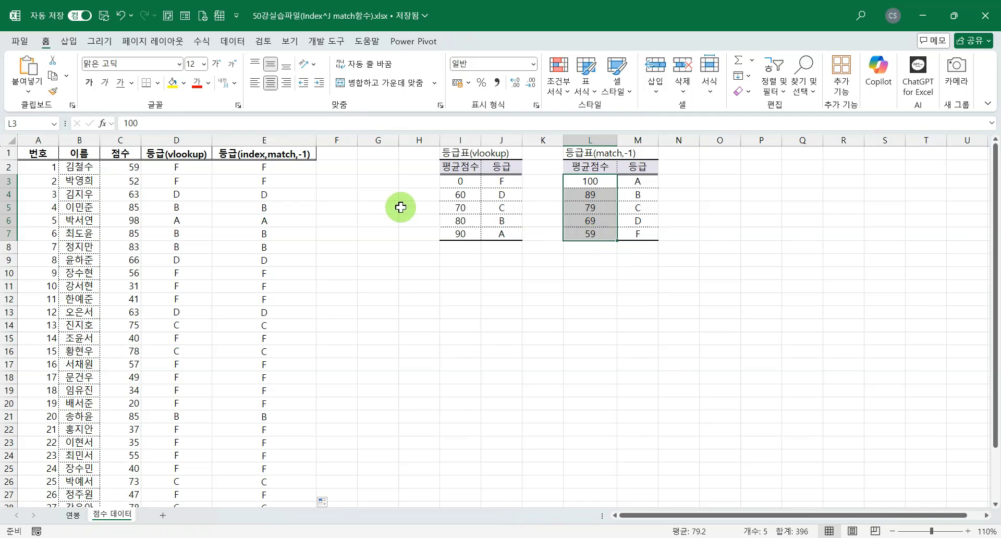
pyautogui.click(256, 169)
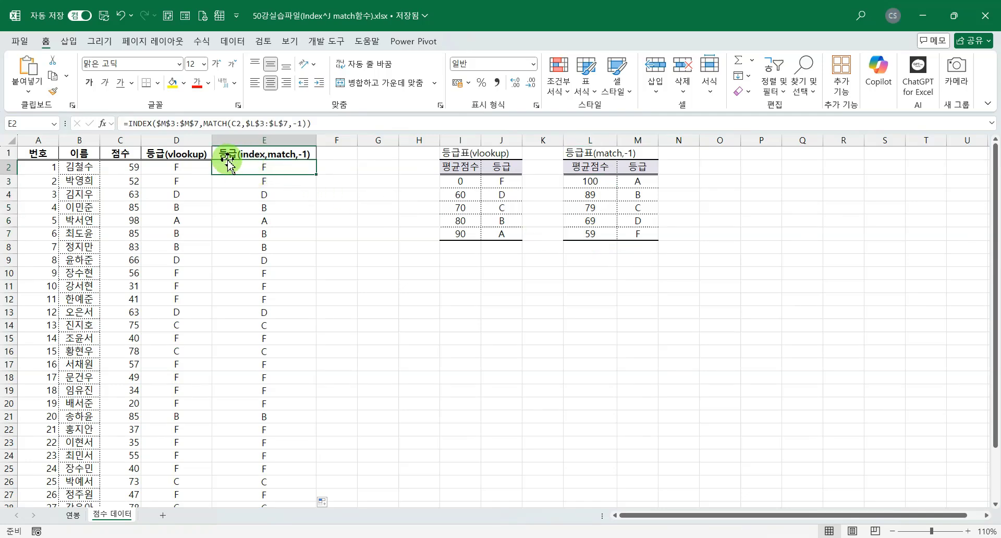
pyautogui.moveTo(450, 182); pyautogui.dragTo(489, 235)
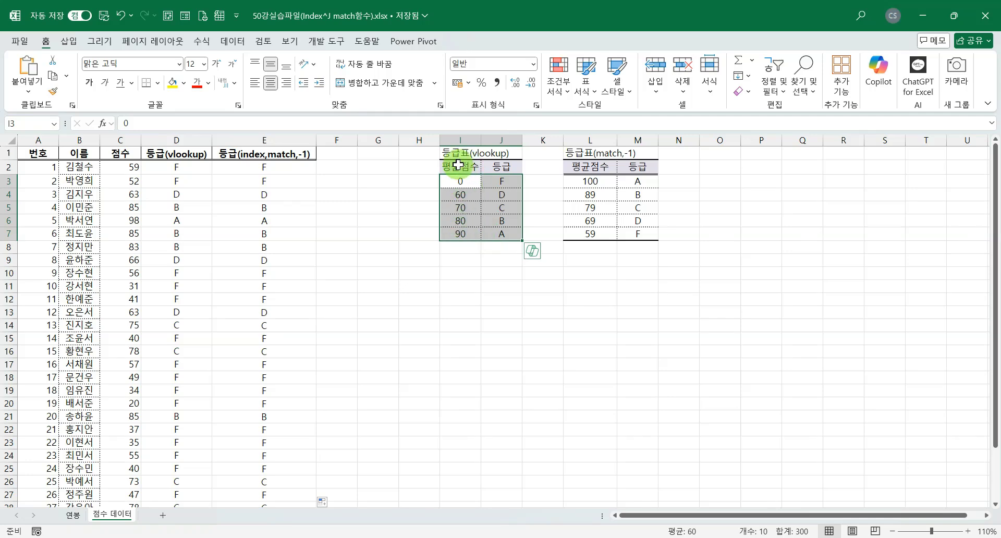
pyautogui.click(268, 167)
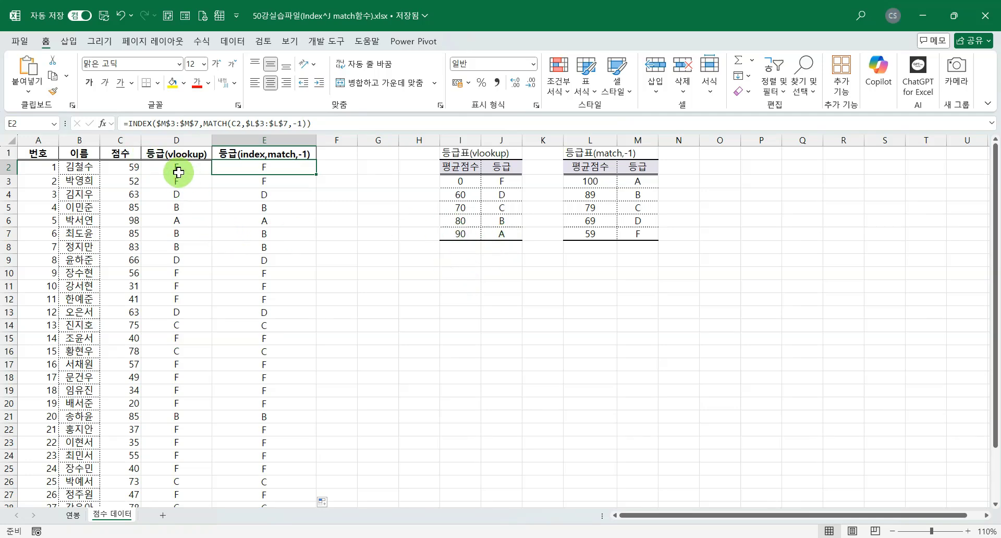
pyautogui.moveTo(179, 172); pyautogui.dragTo(185, 260)
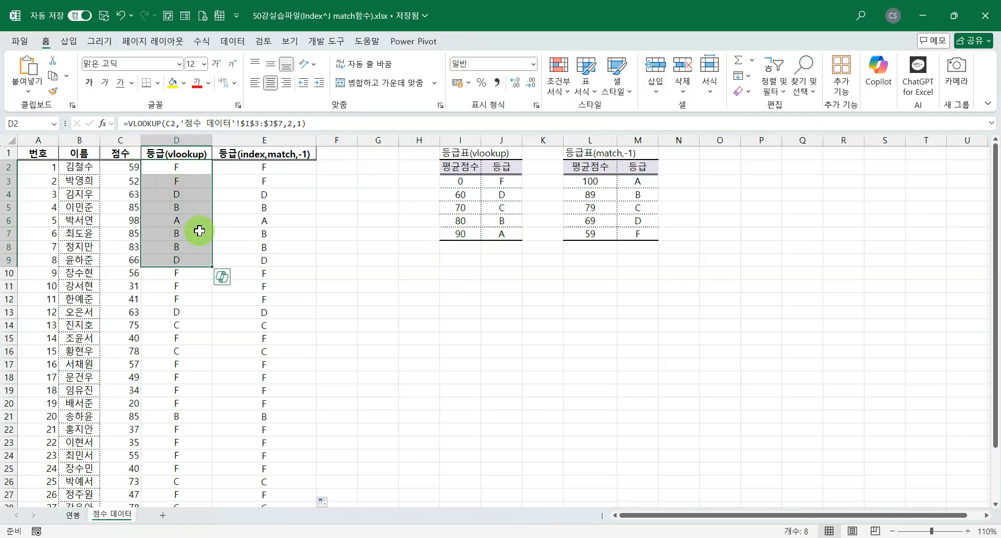
pyautogui.moveTo(250, 164); pyautogui.dragTo(254, 247)
pyautogui.click(458, 15)
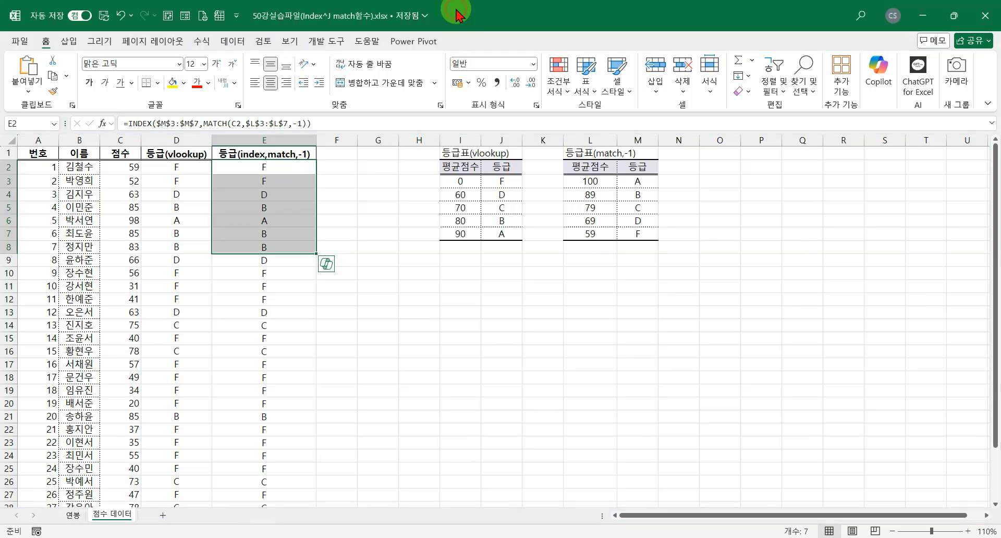
pyautogui.click(377, 347)
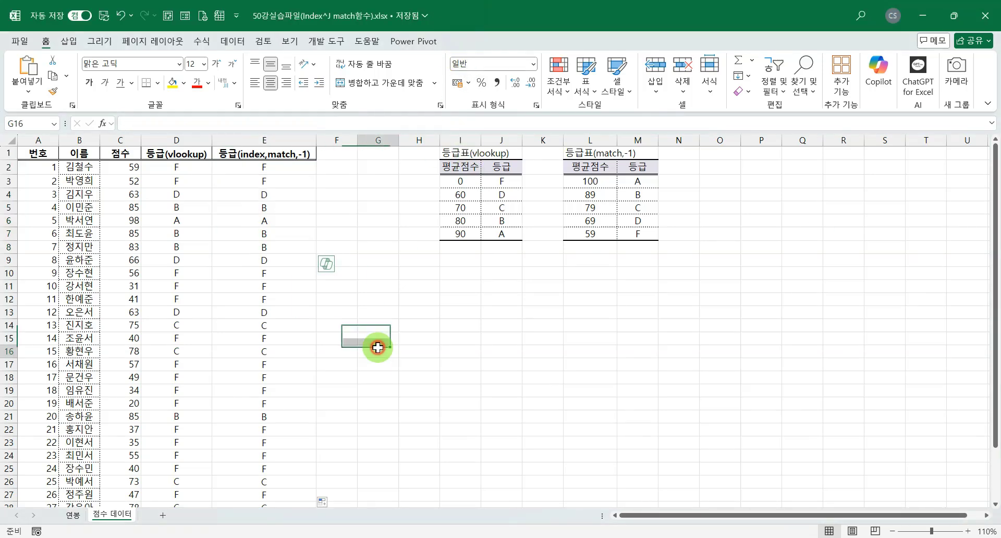